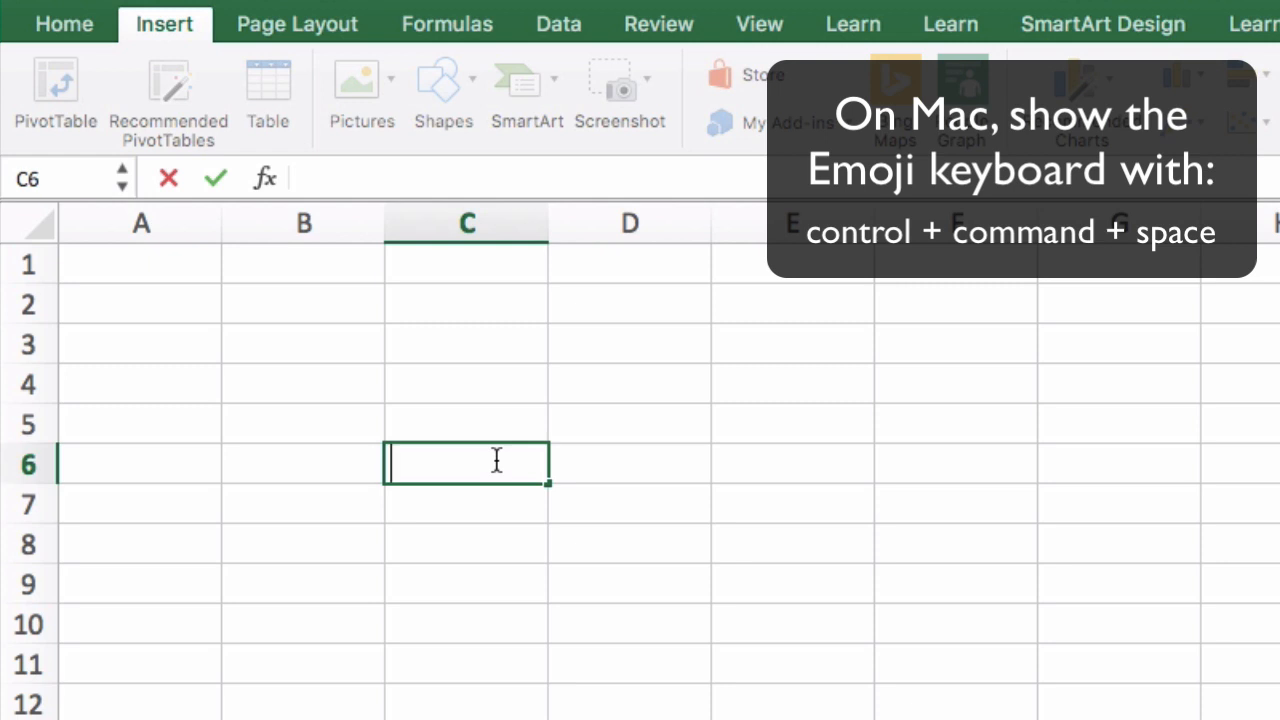
Search the emoji picker for "wave" and insert the waving hand emoji in cell C6
key(ctrl+super+space)
text(wave)
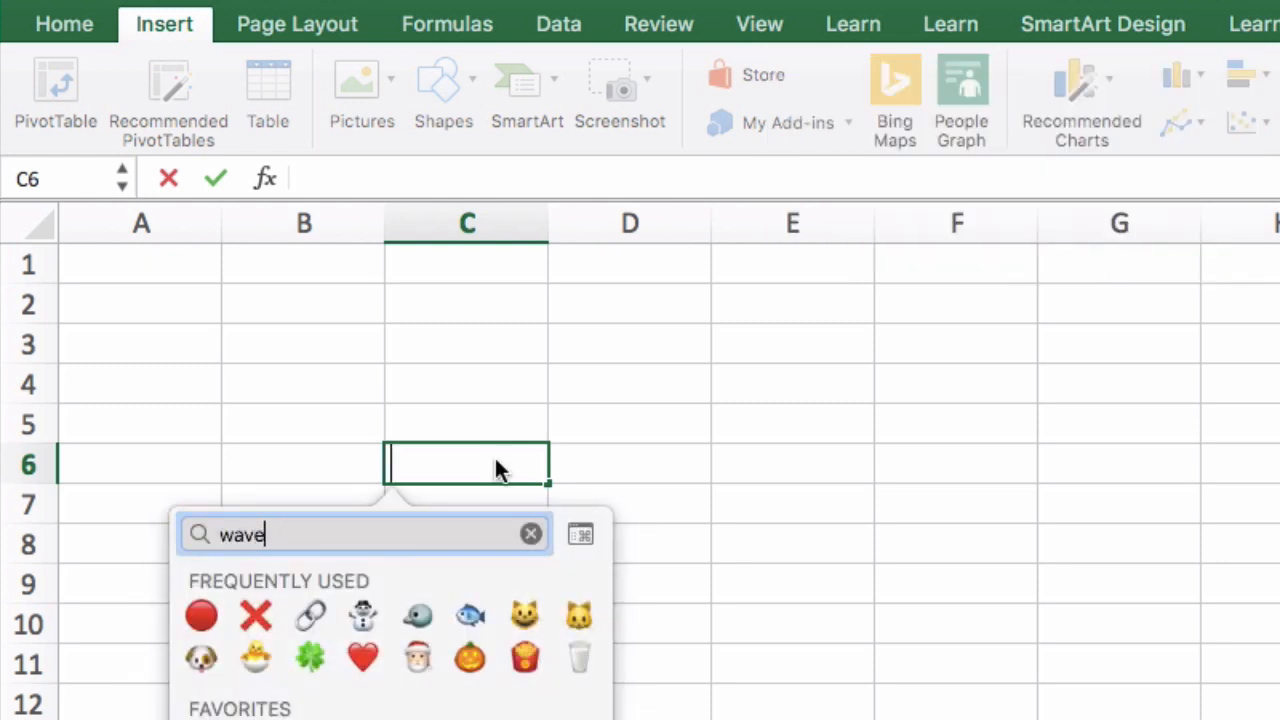
click(201, 584)
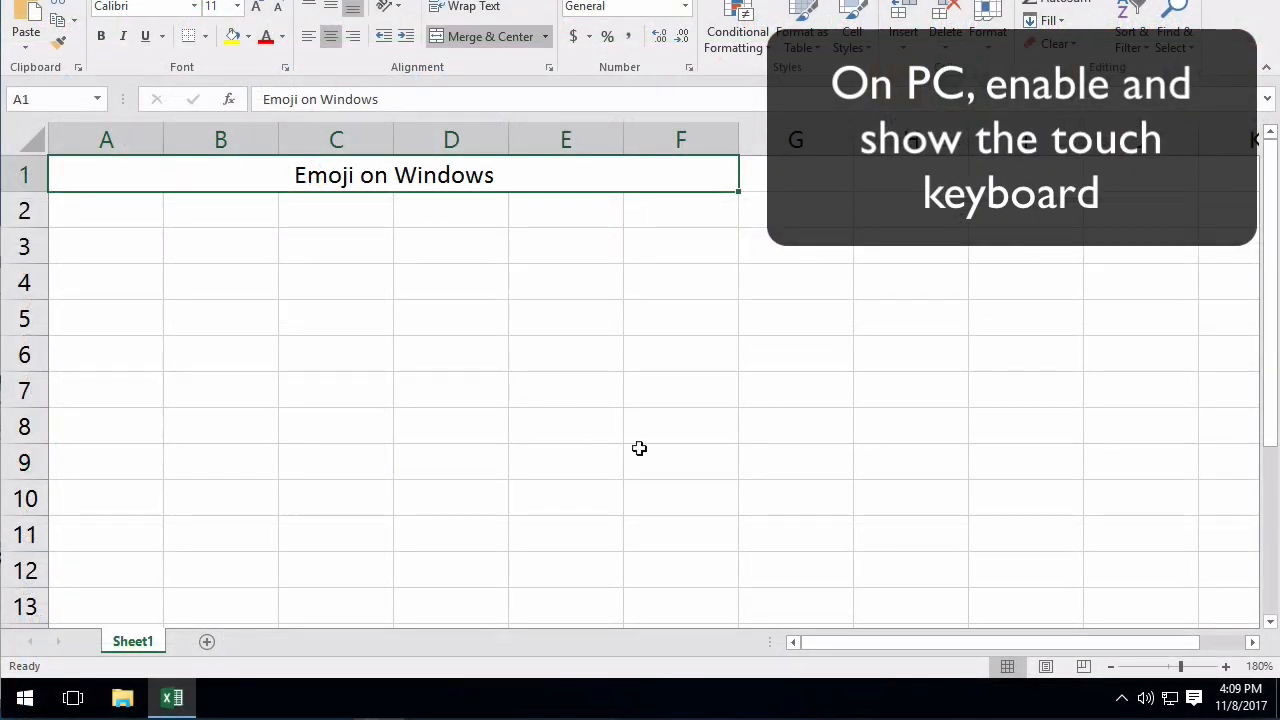
Enable the touch keyboard button on the Windows taskbar and open the touch keyboard's emoji layout
right_click(1235, 690)
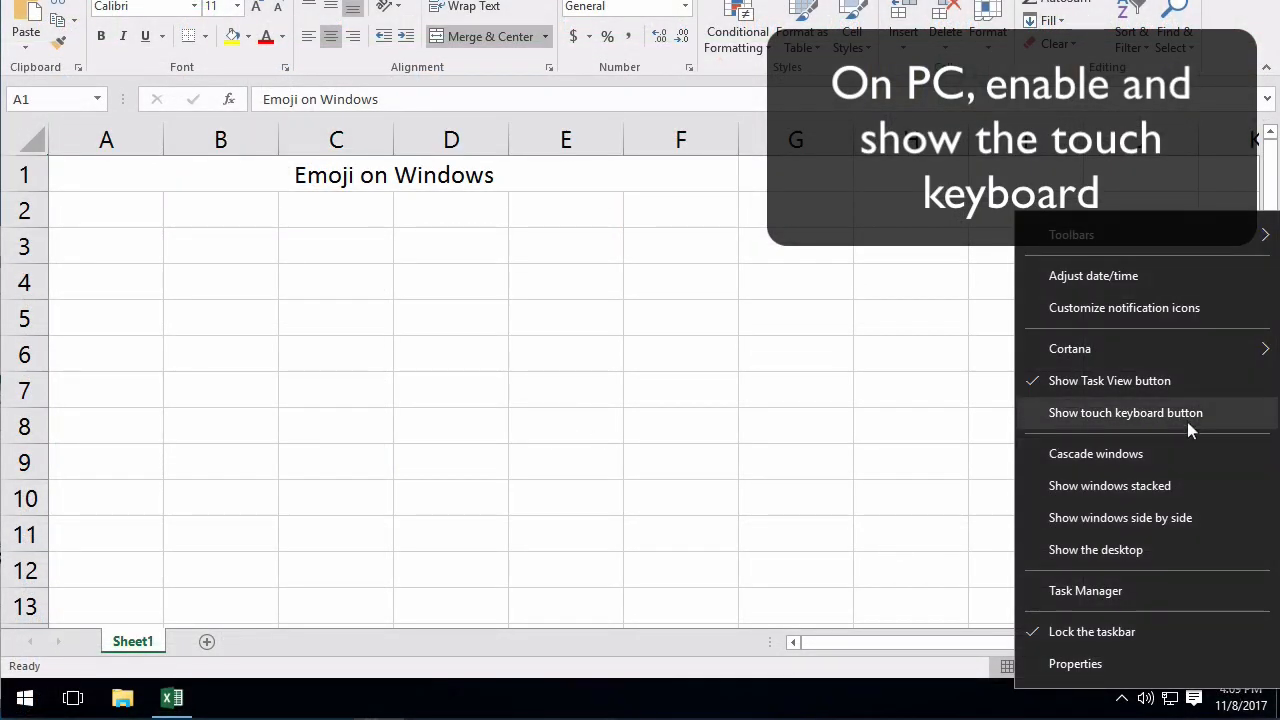
click(1187, 412)
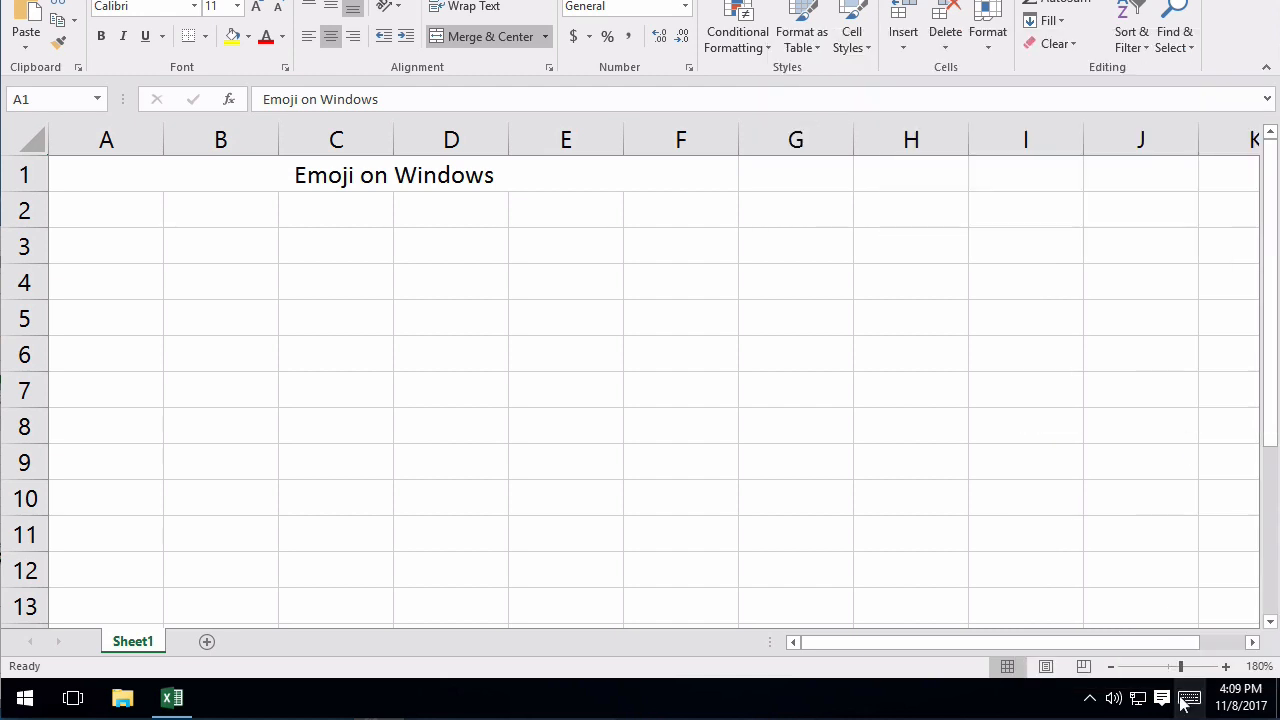
click(1189, 697)
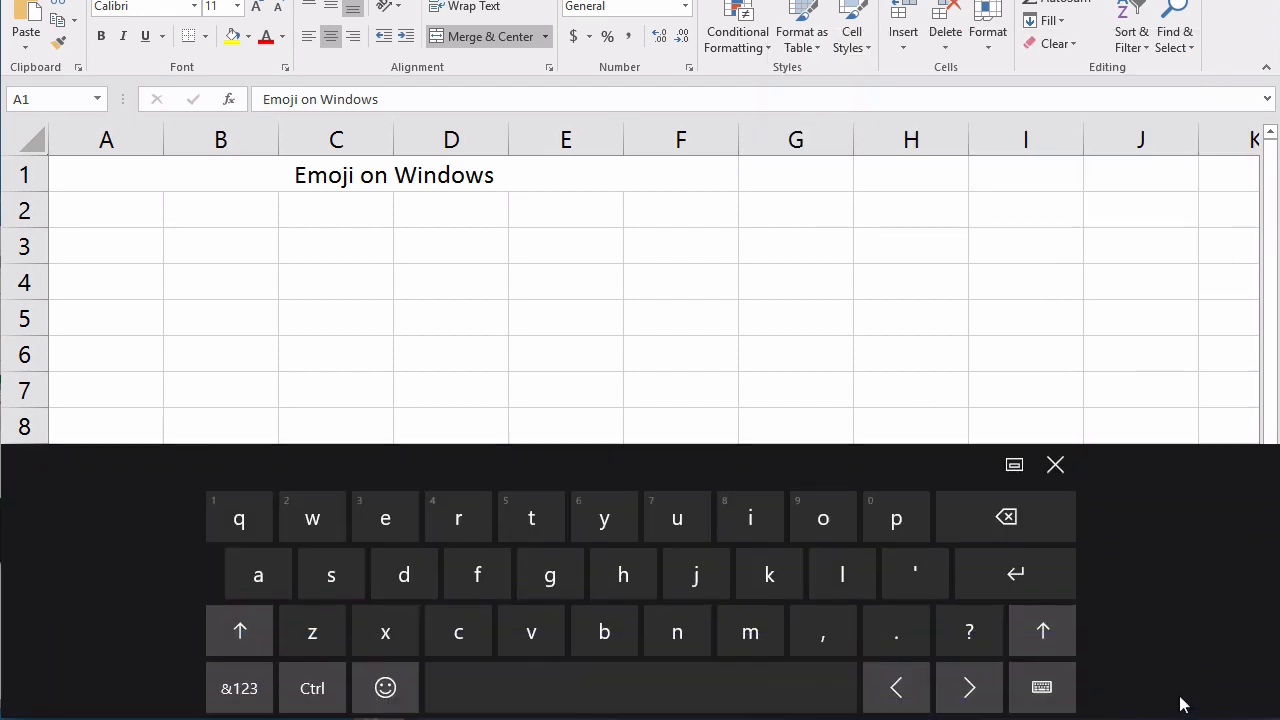
click(383, 685)
Enter a heart-eyes face emoji in cell B2 and a loudly crying face emoji in cell C2
click(234, 209)
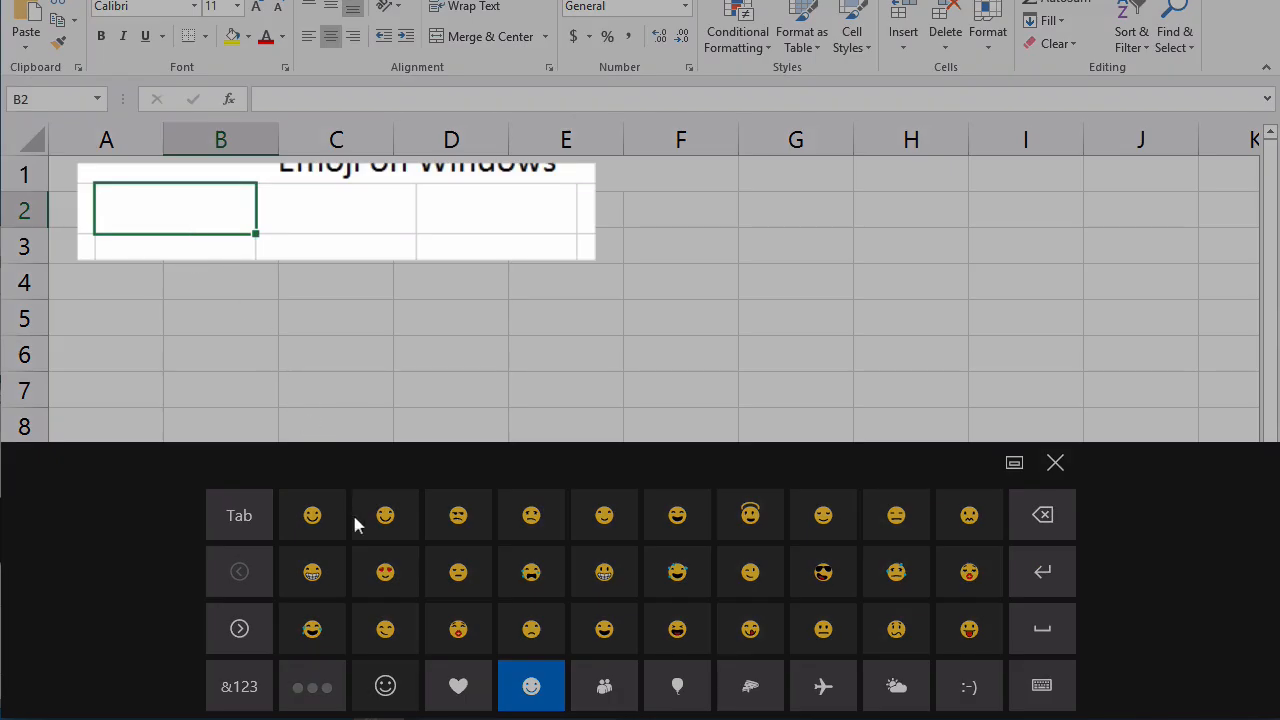
click(385, 515)
click(346, 217)
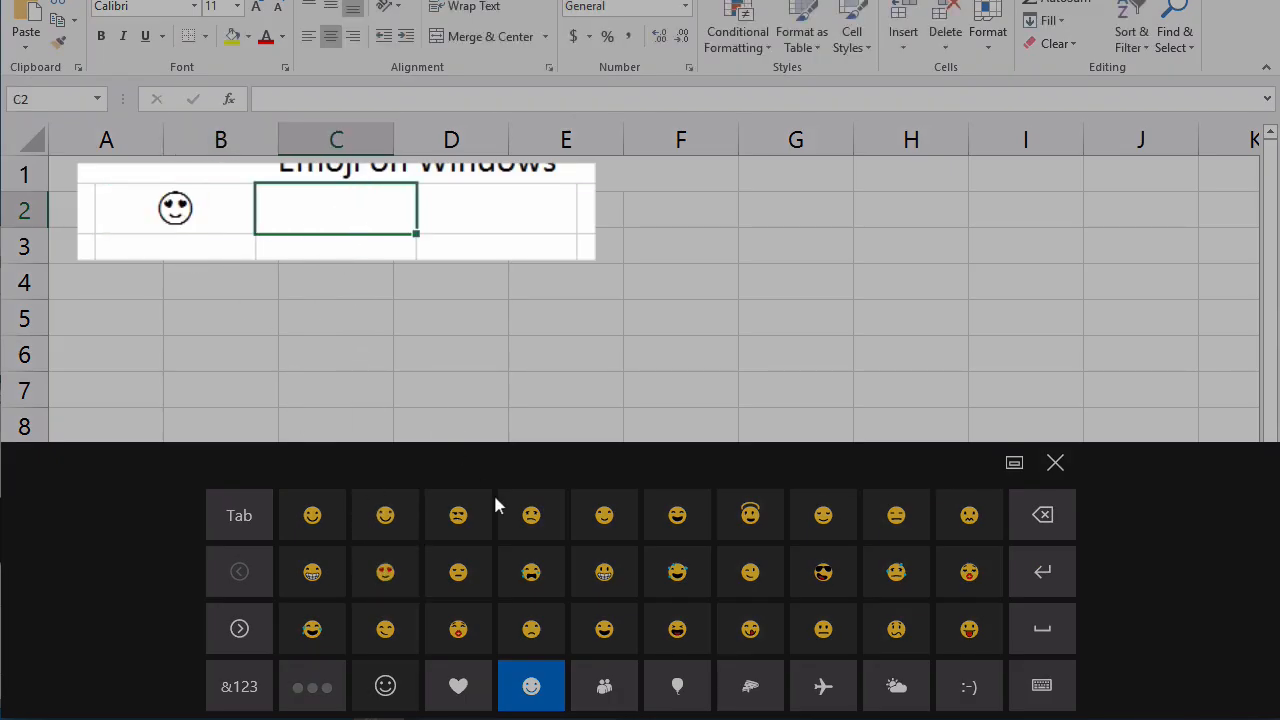
click(531, 570)
From the celebration and objects emoji category, enter a red heart in cell D2 and a heart with ribbon in cell E2
click(514, 220)
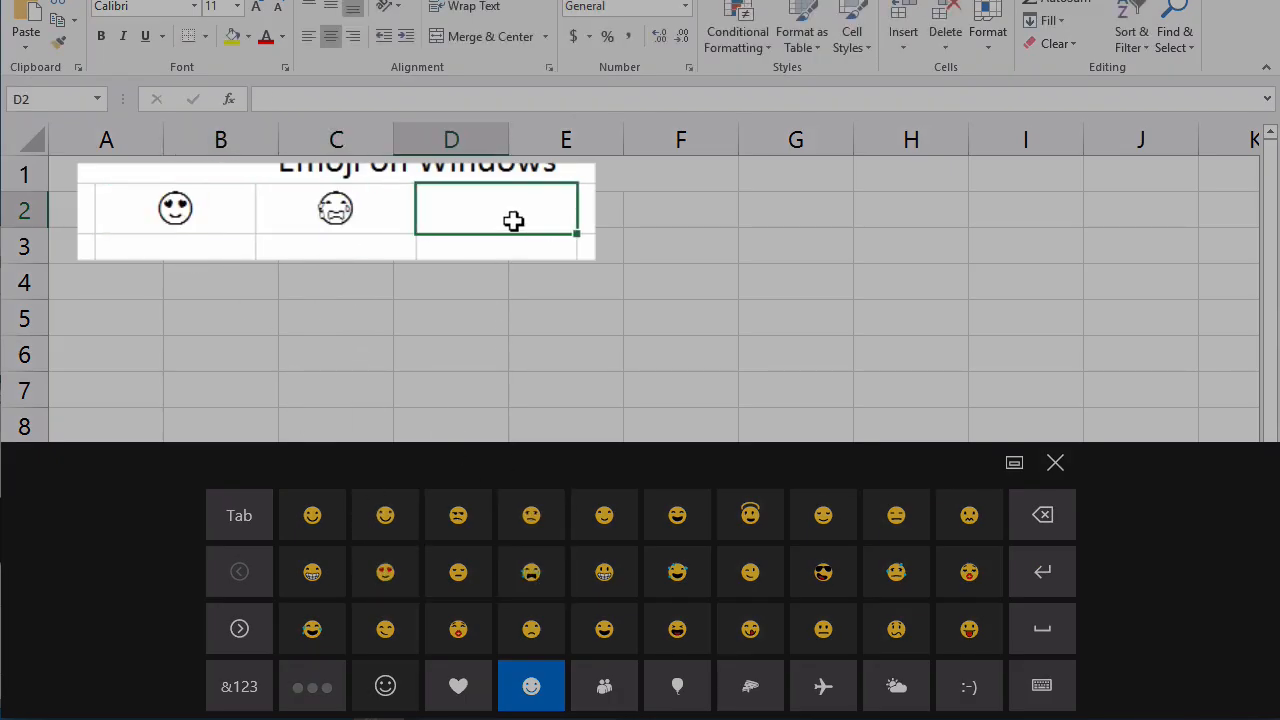
click(678, 685)
click(553, 568)
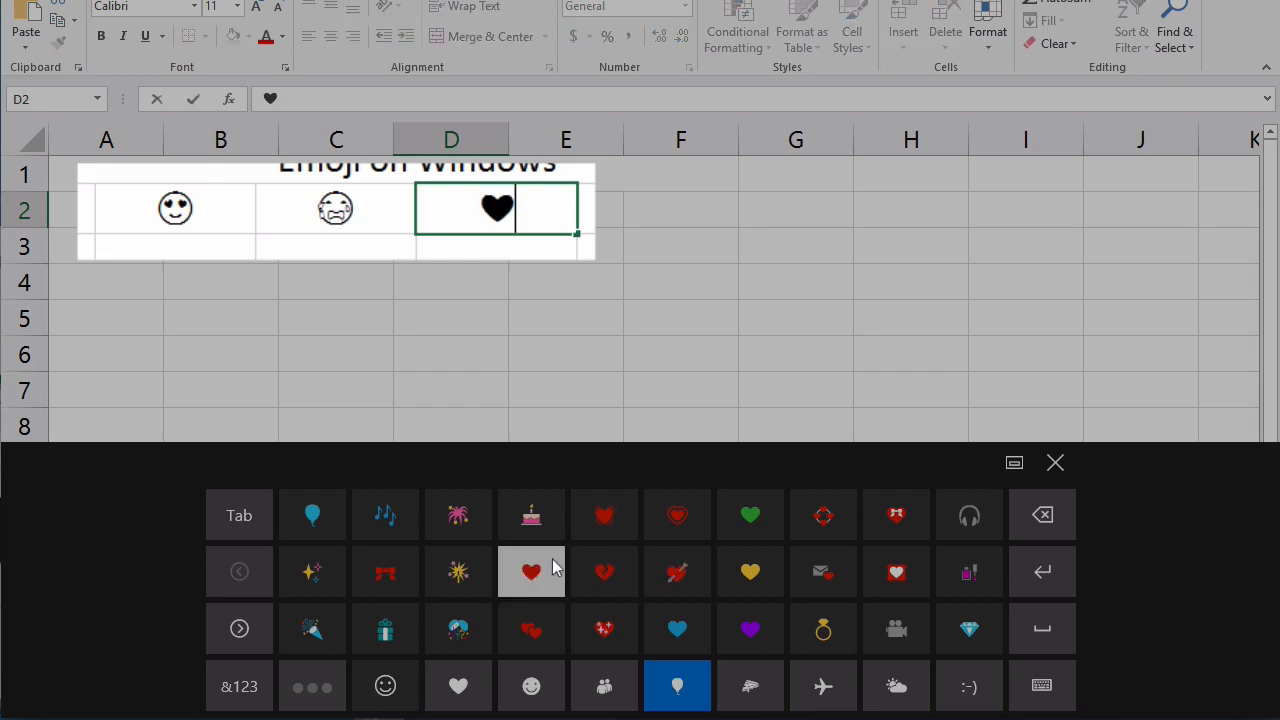
click(604, 214)
click(896, 515)
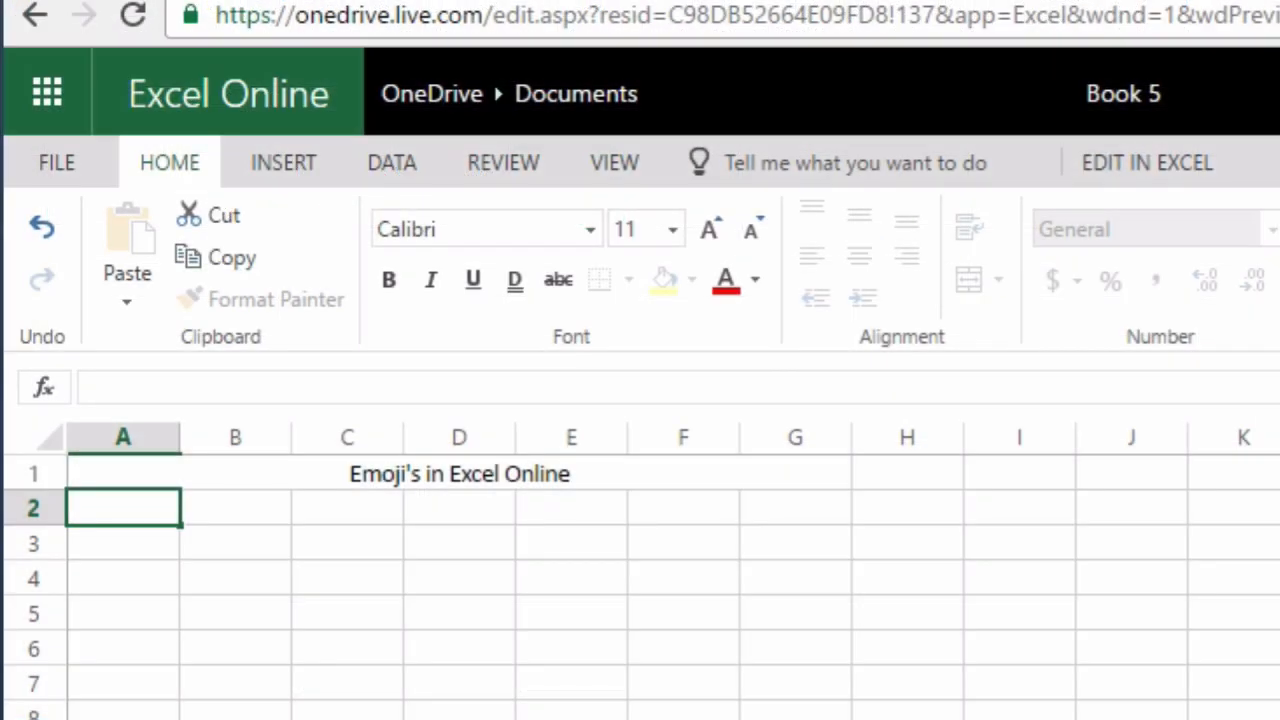
Enter the 😍 emoji in cell A2 and the 😬 emoji in cell B2 of the online workbook
text(😍)
click(243, 517)
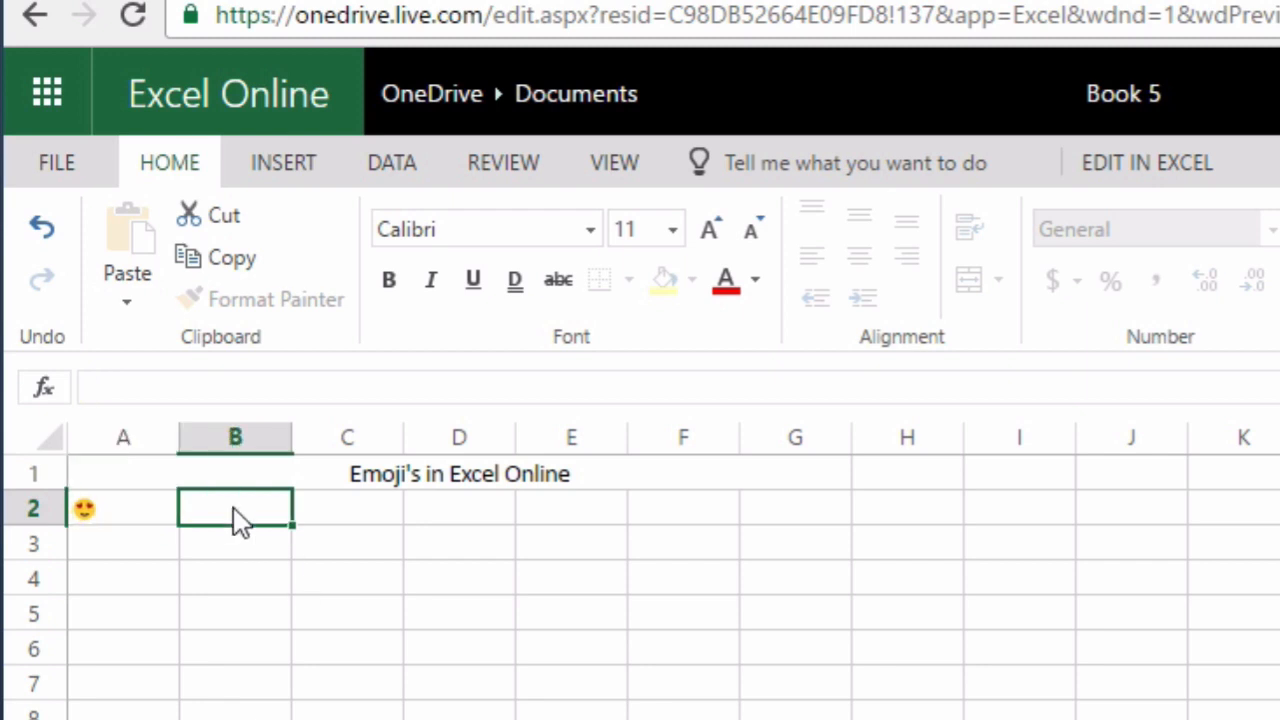
text(😬)
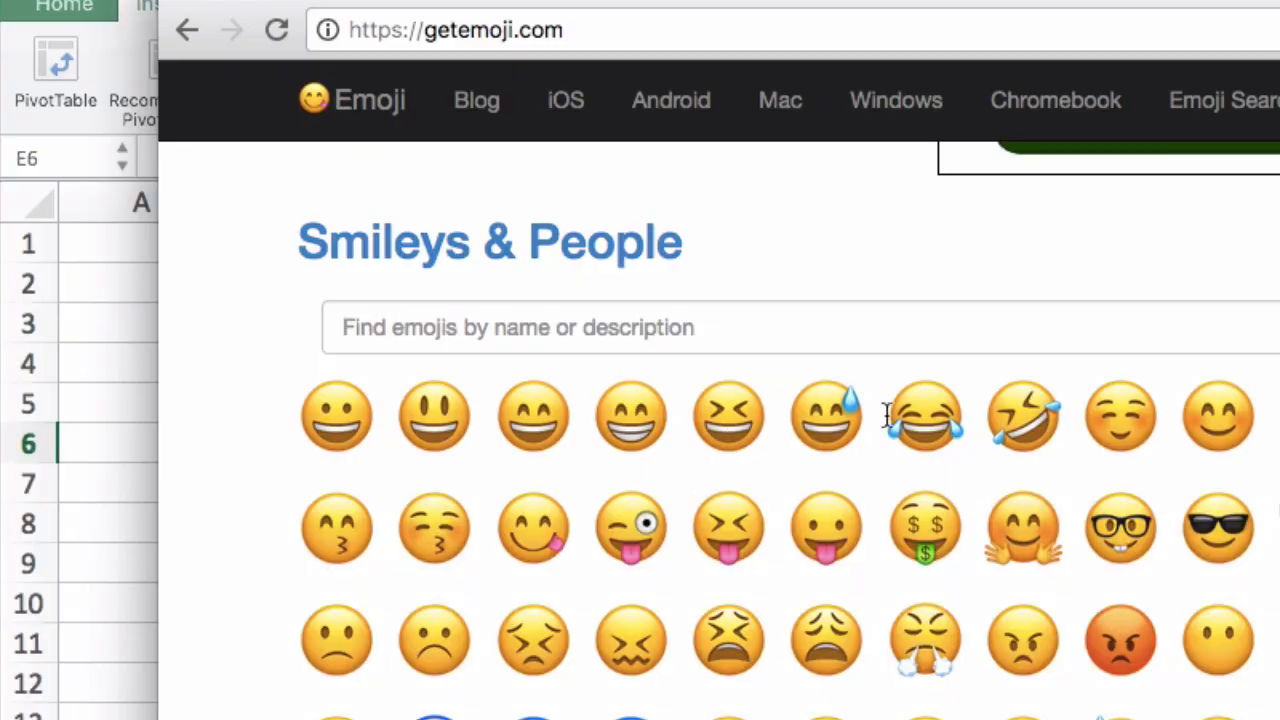
Copy the tears-of-joy face emoji from getemoji.com and paste it into cell E6 of the Excel sheet
click(945, 414)
key(super+c)
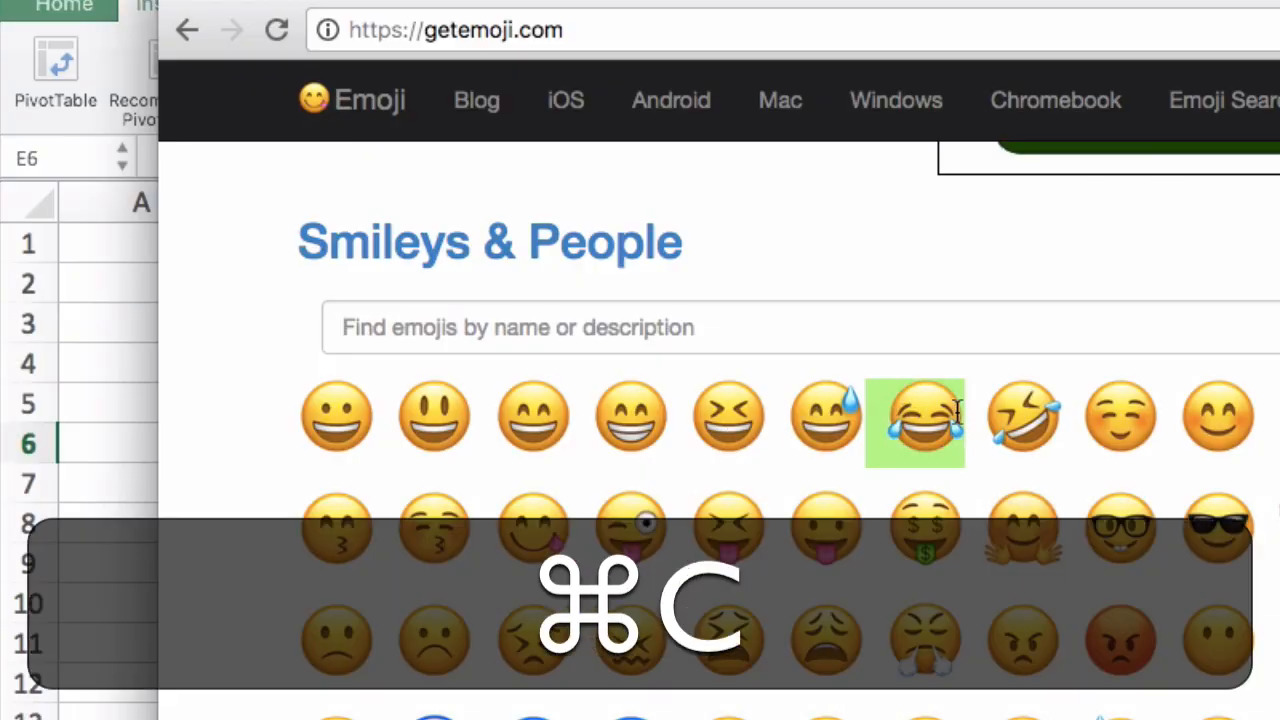
key(super+Tab)
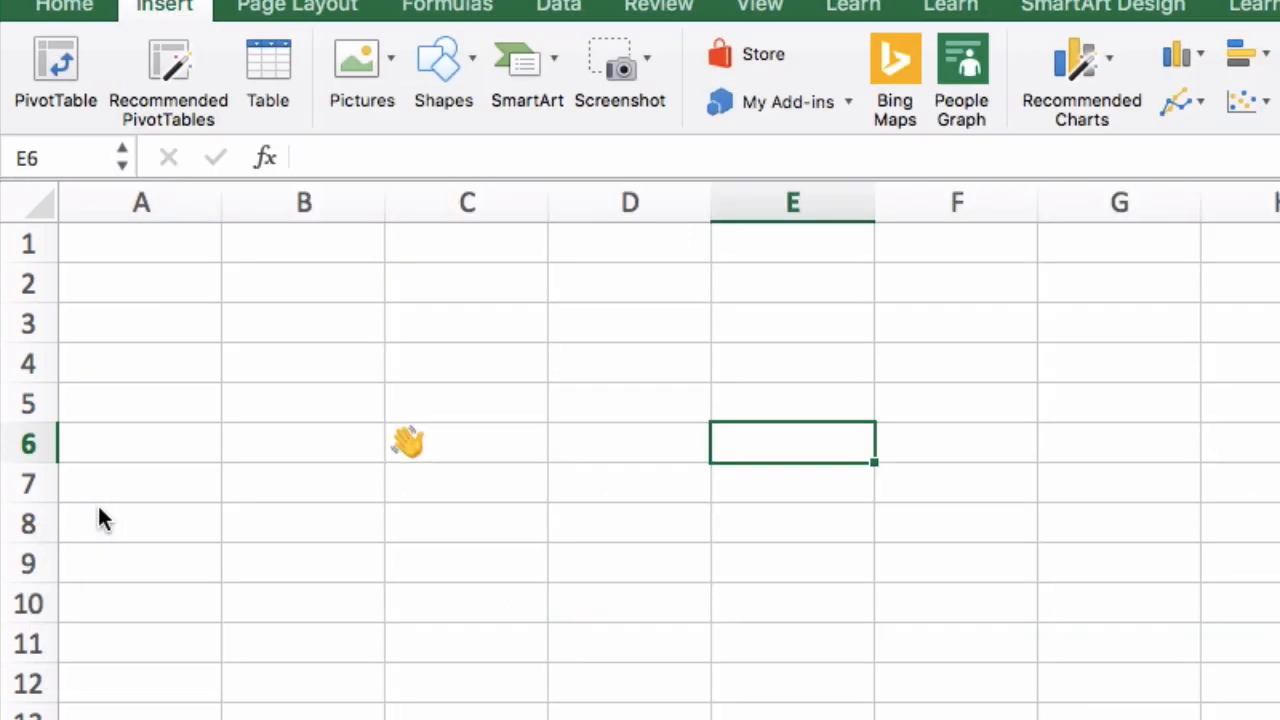
double_click(726, 435)
key(super+v)
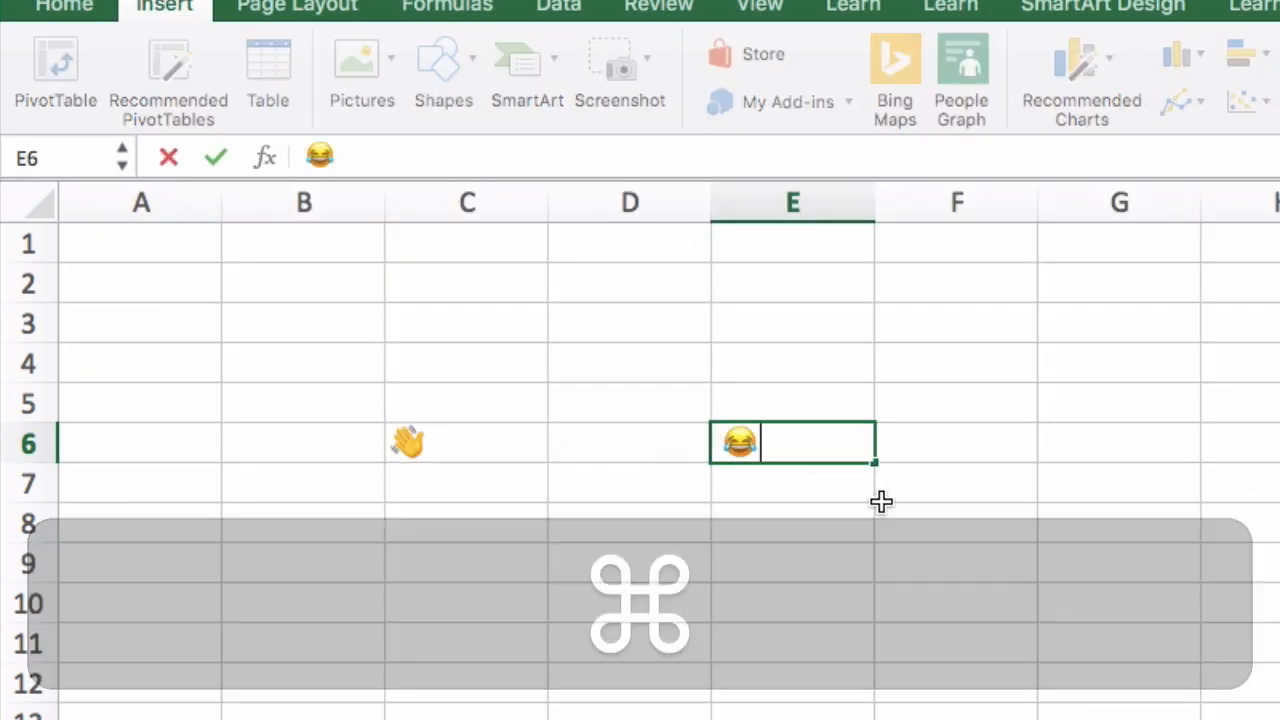
key(Return)
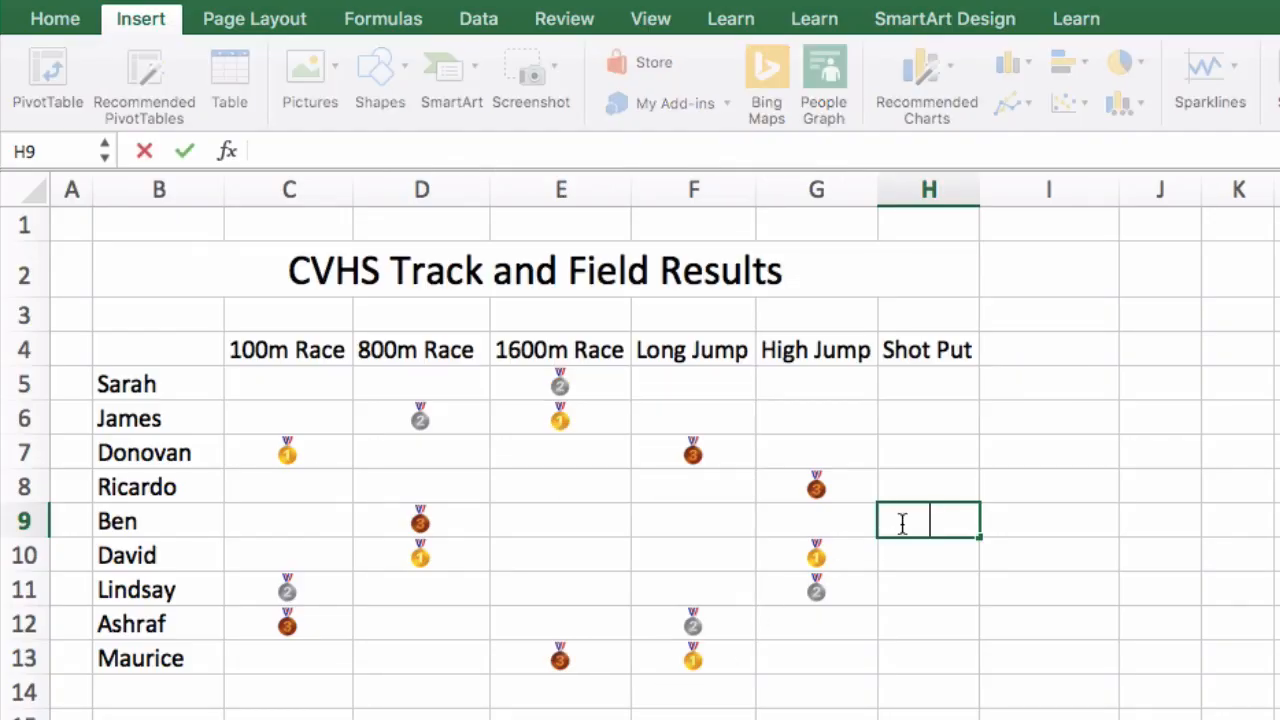
Search the emoji picker for "first" and insert the gold first-place medal in Shot Put cell H9
key(ctrl+super+space)
text(first)
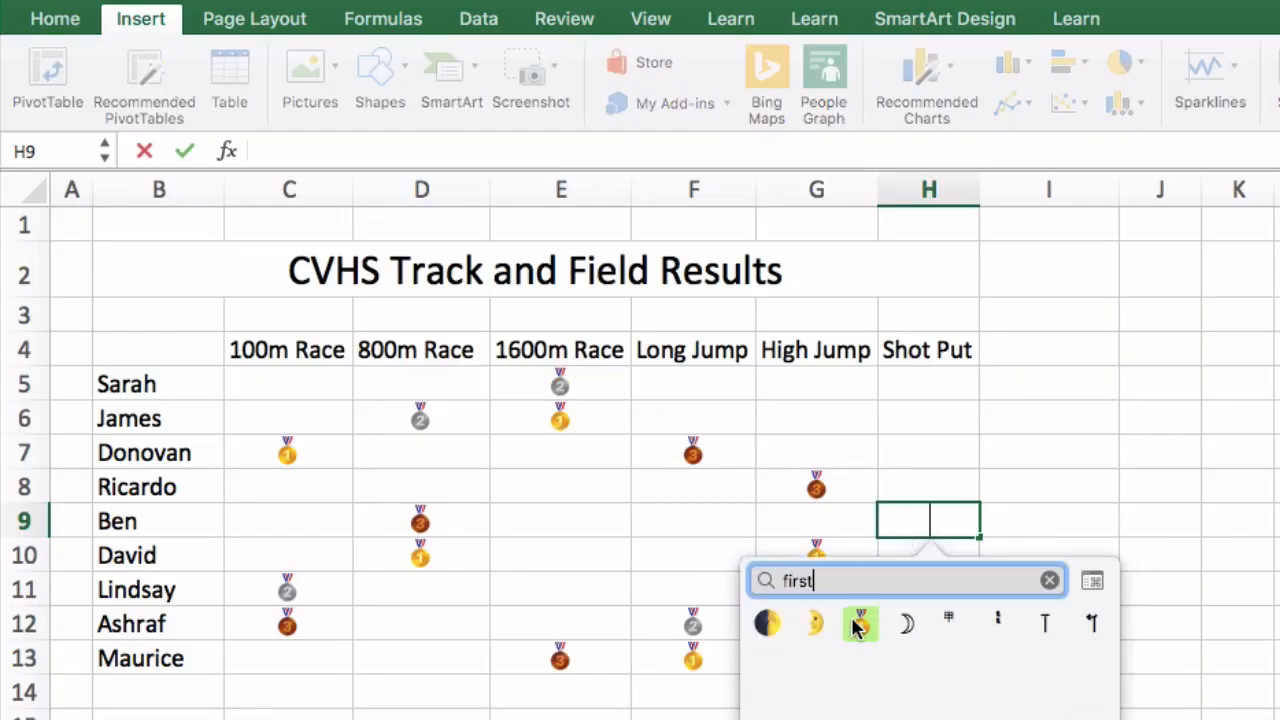
click(860, 624)
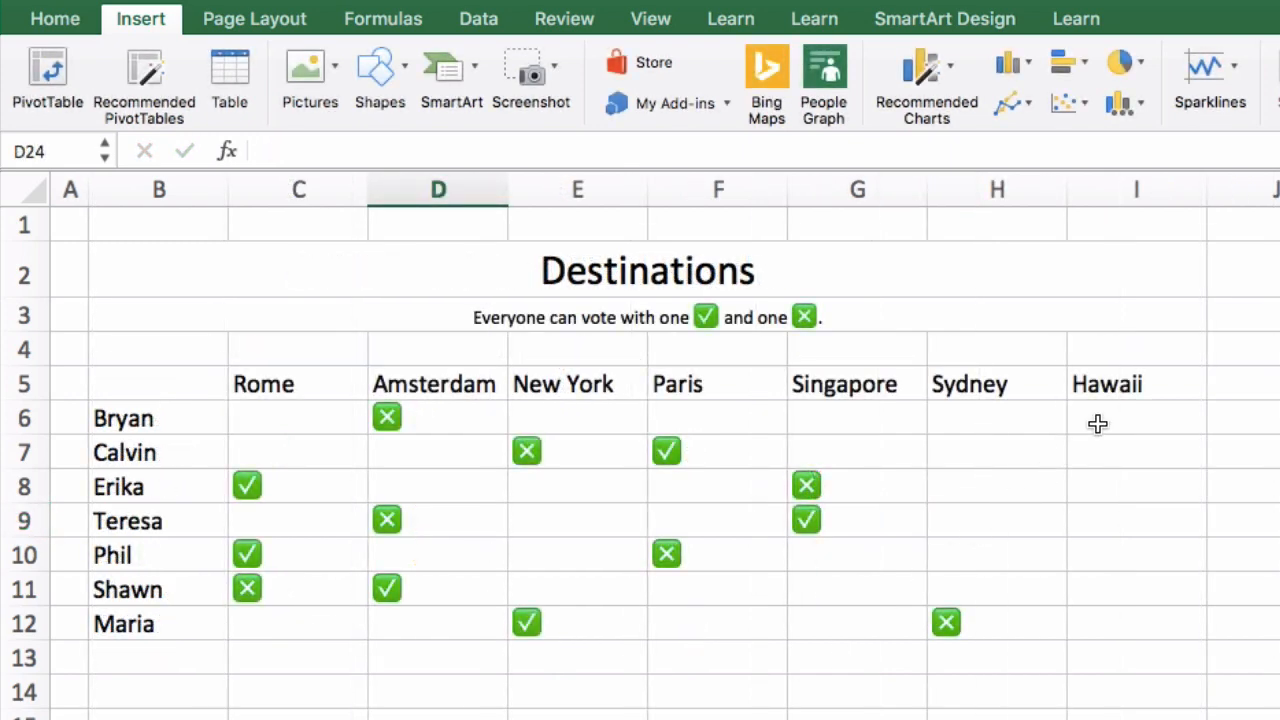
Search the emoji picker for "check" and insert the green check mark in cell I6 under Hawaii
click(1097, 423)
key(ctrl+super+space)
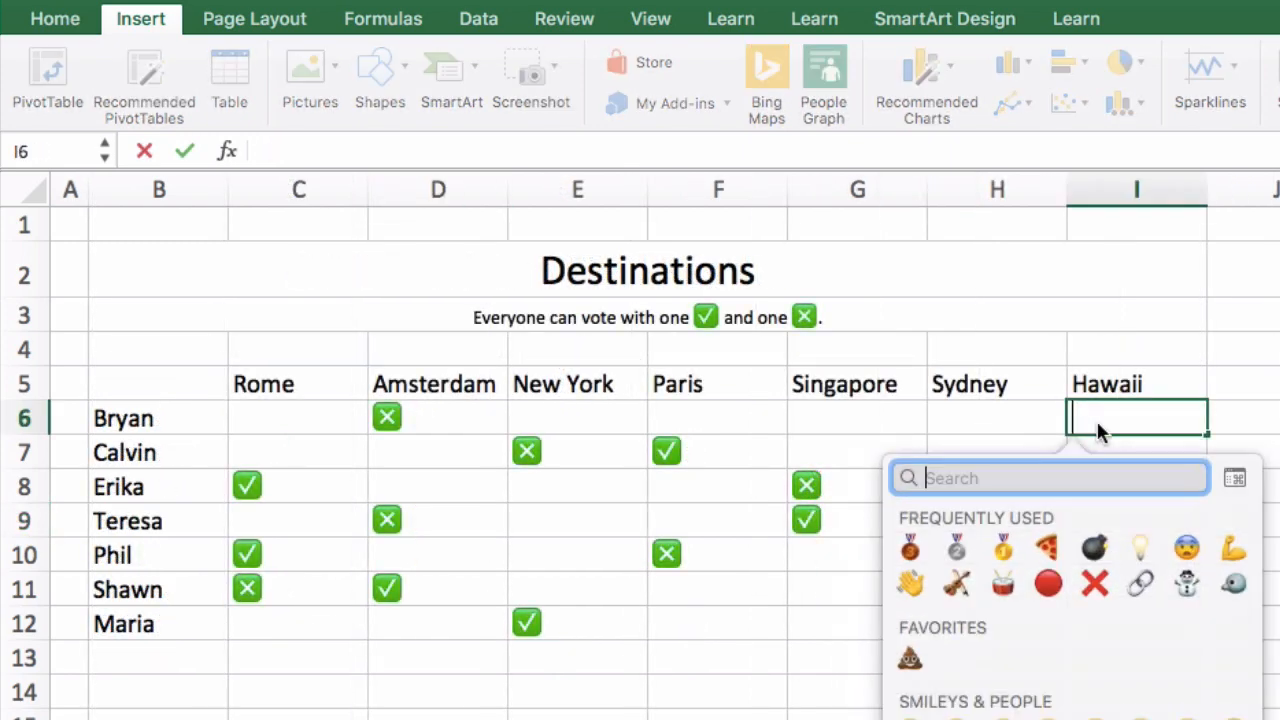
text(check)
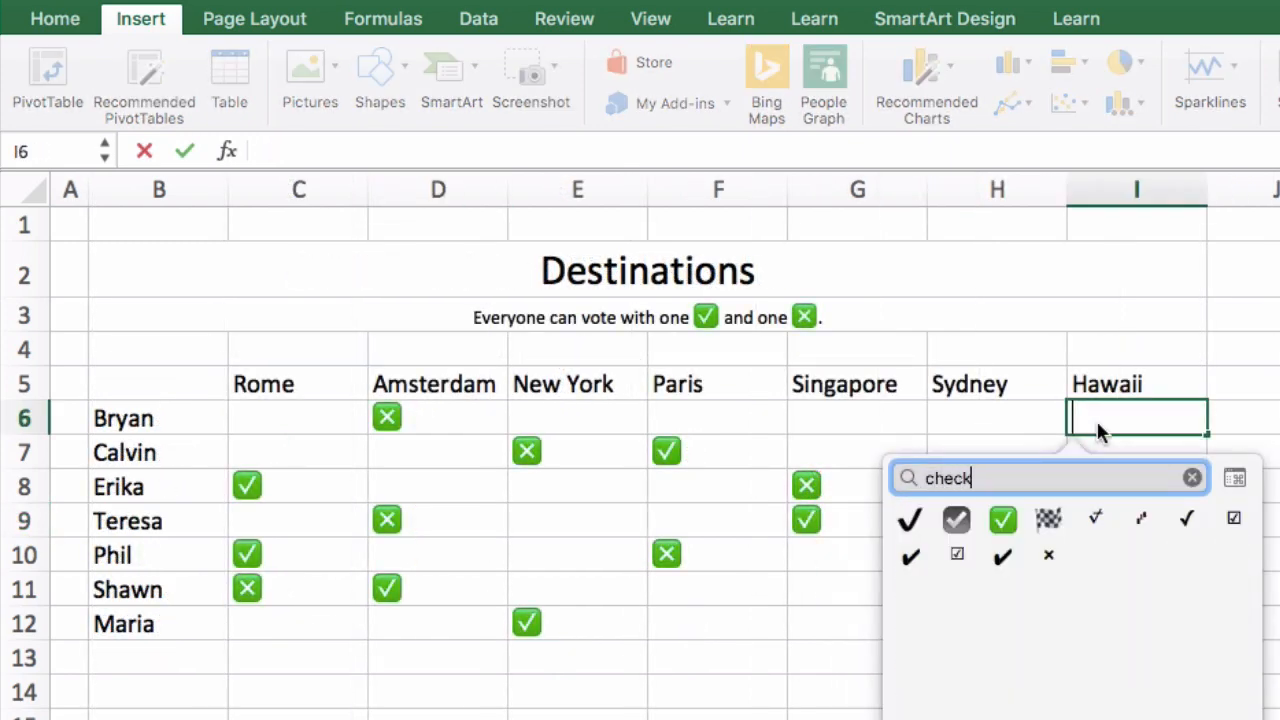
click(996, 520)
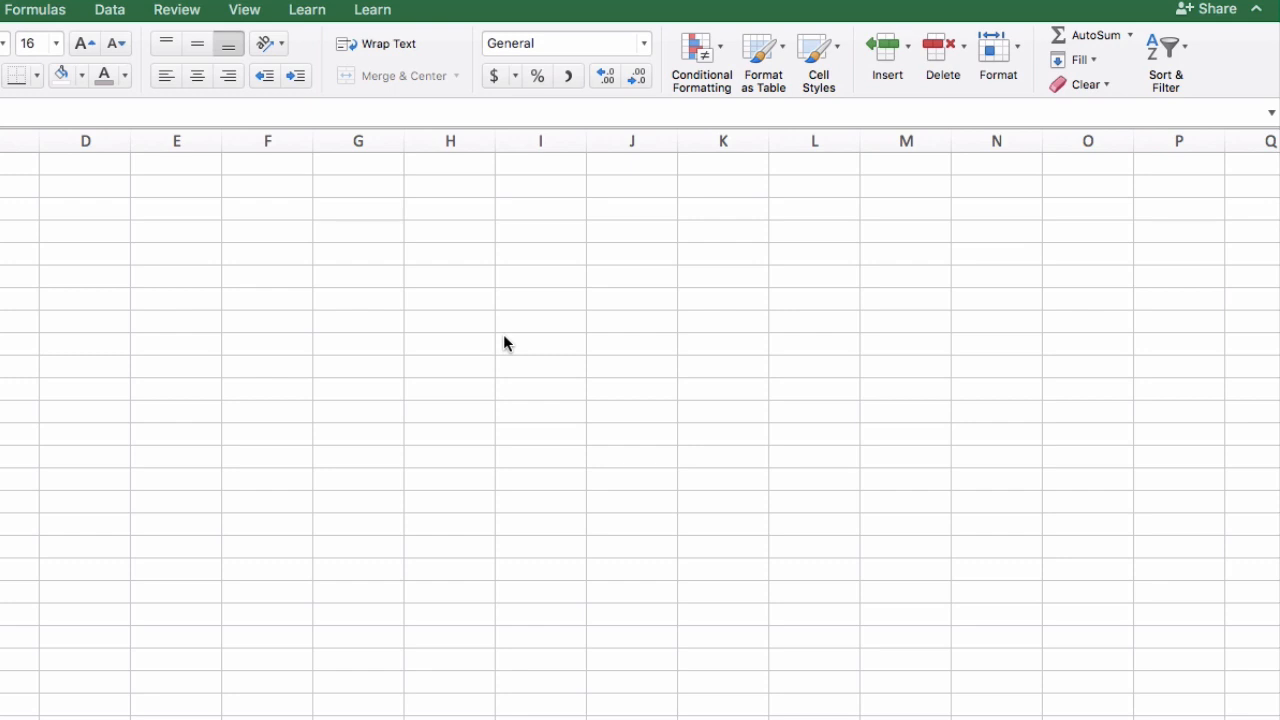
Look at the icon sets offered for conditional formatting
click(711, 55)
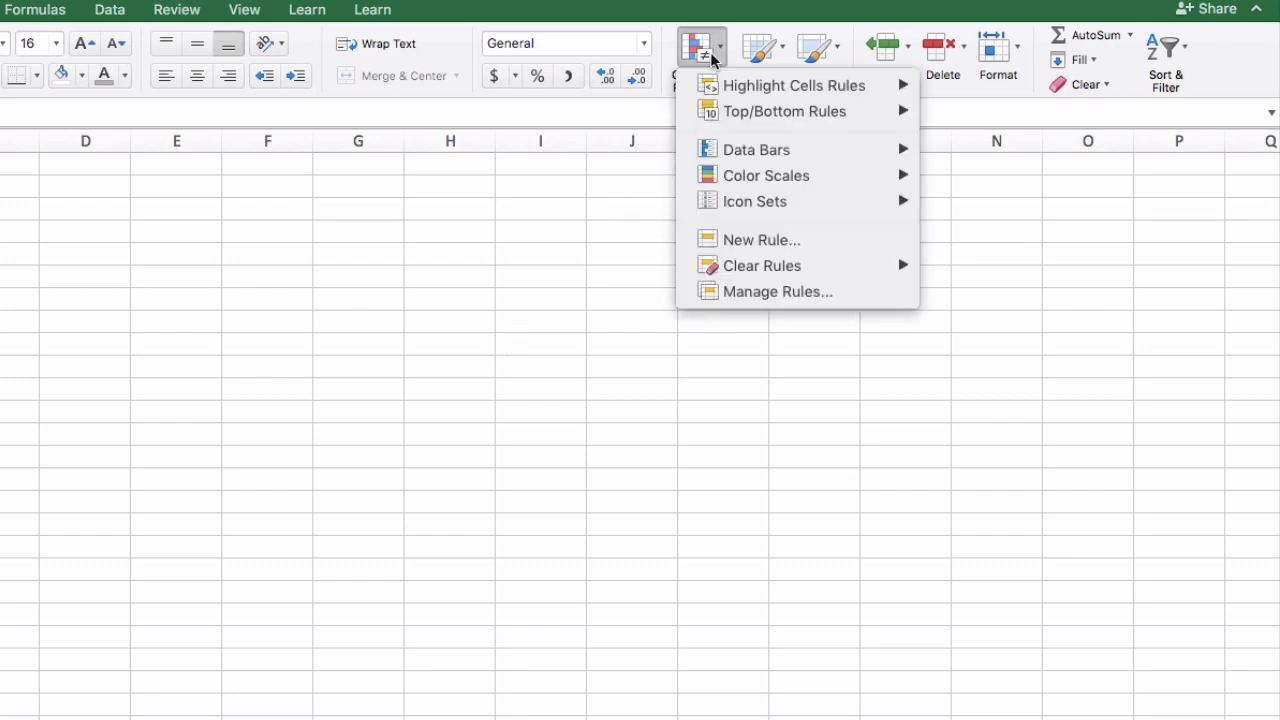
mouse_move(724, 207)
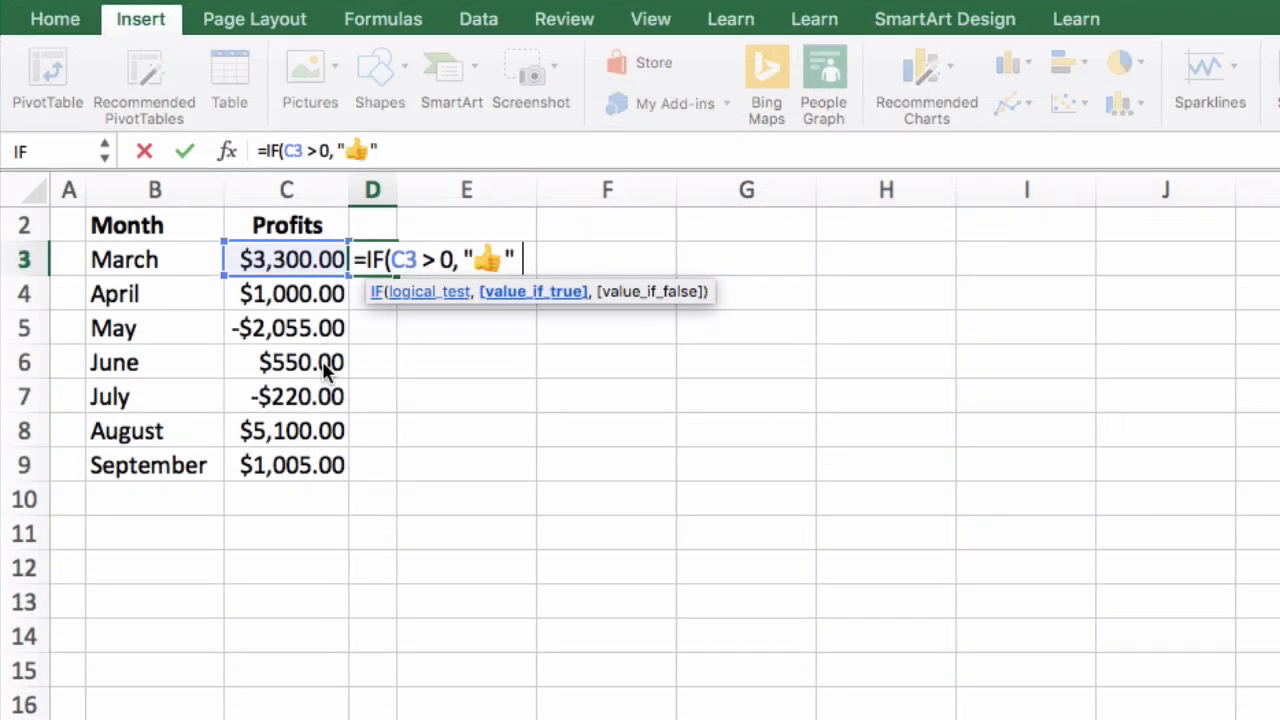
Complete the IF formula in D3 with the thumbs-down emoji as the value if false
text(, ")
key(ctrl+super+space)
text(thumb)
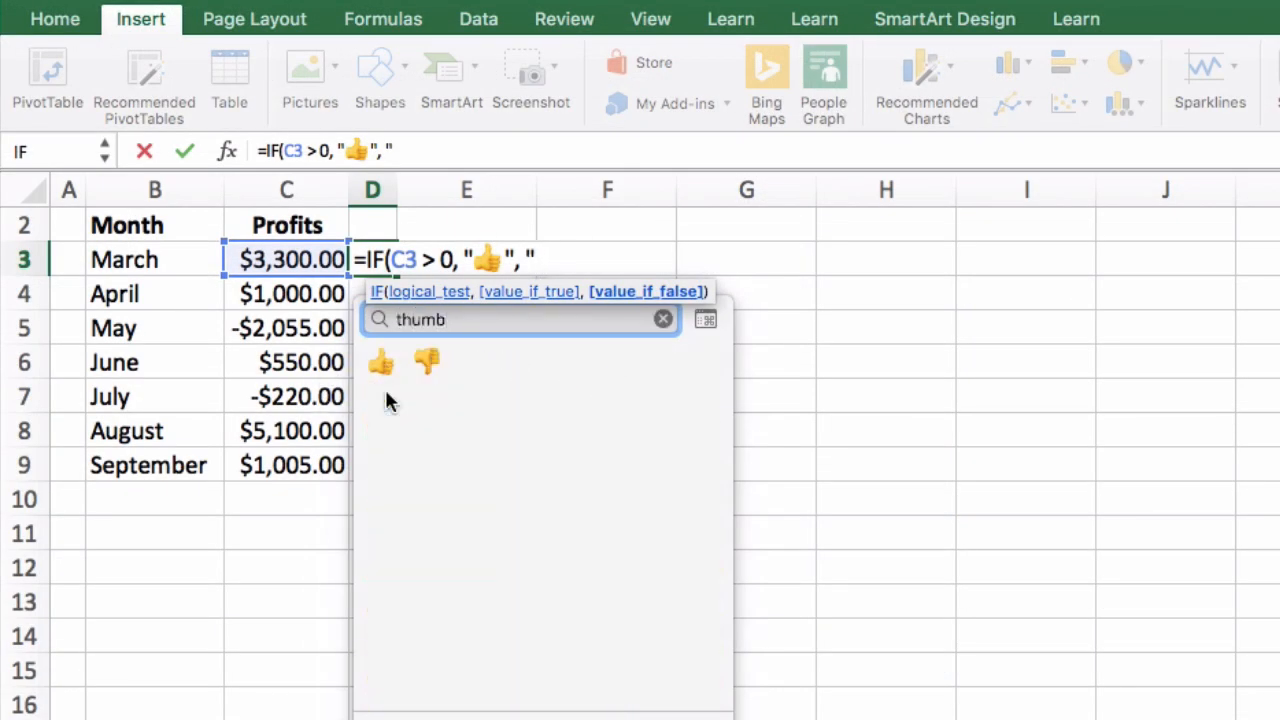
key(Right)
key(Return)
text("))
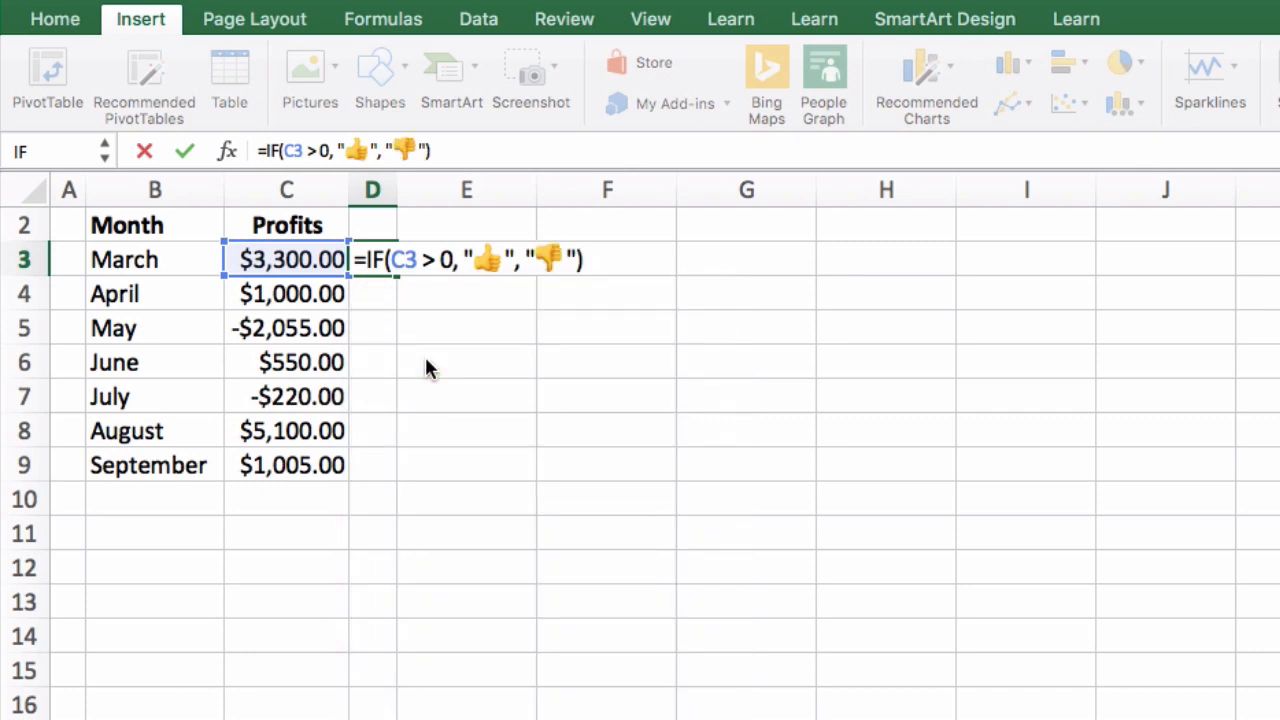
key(Return)
Fill the thumbs-up/thumbs-down formula from D3 down to D9 for the remaining months
click(372, 259)
drag(397, 273, 397, 466)
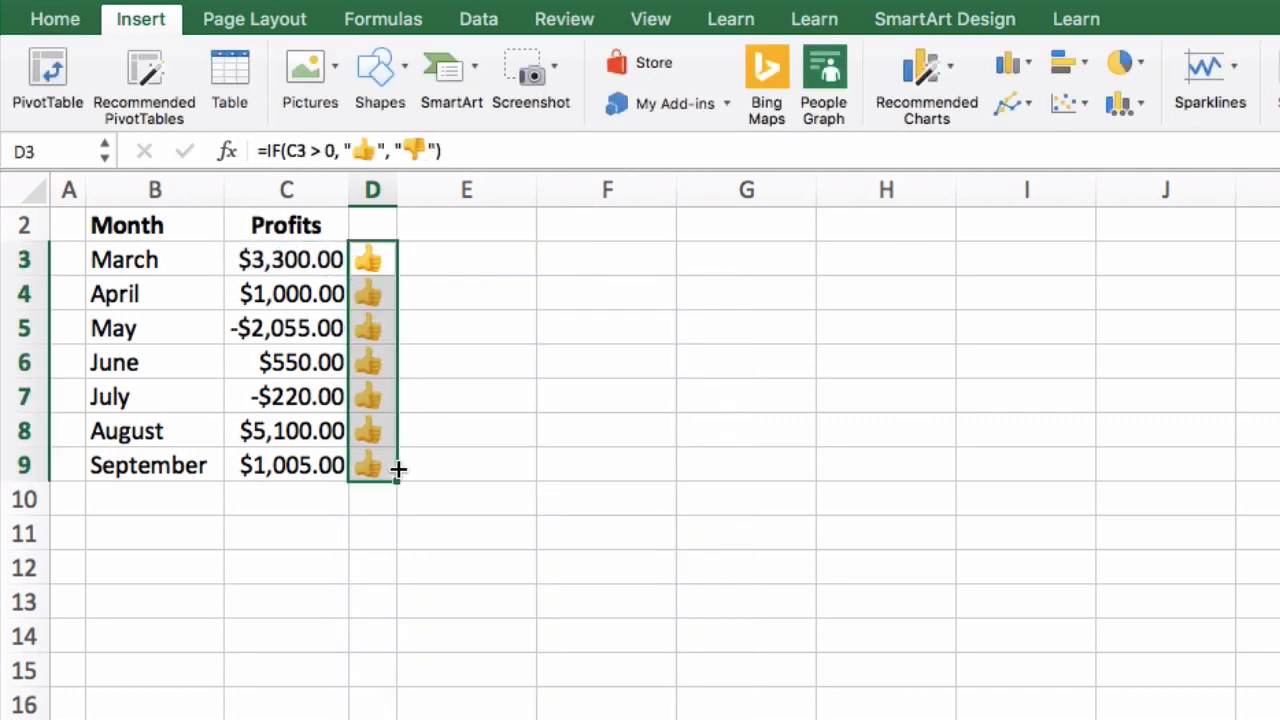
click(527, 484)
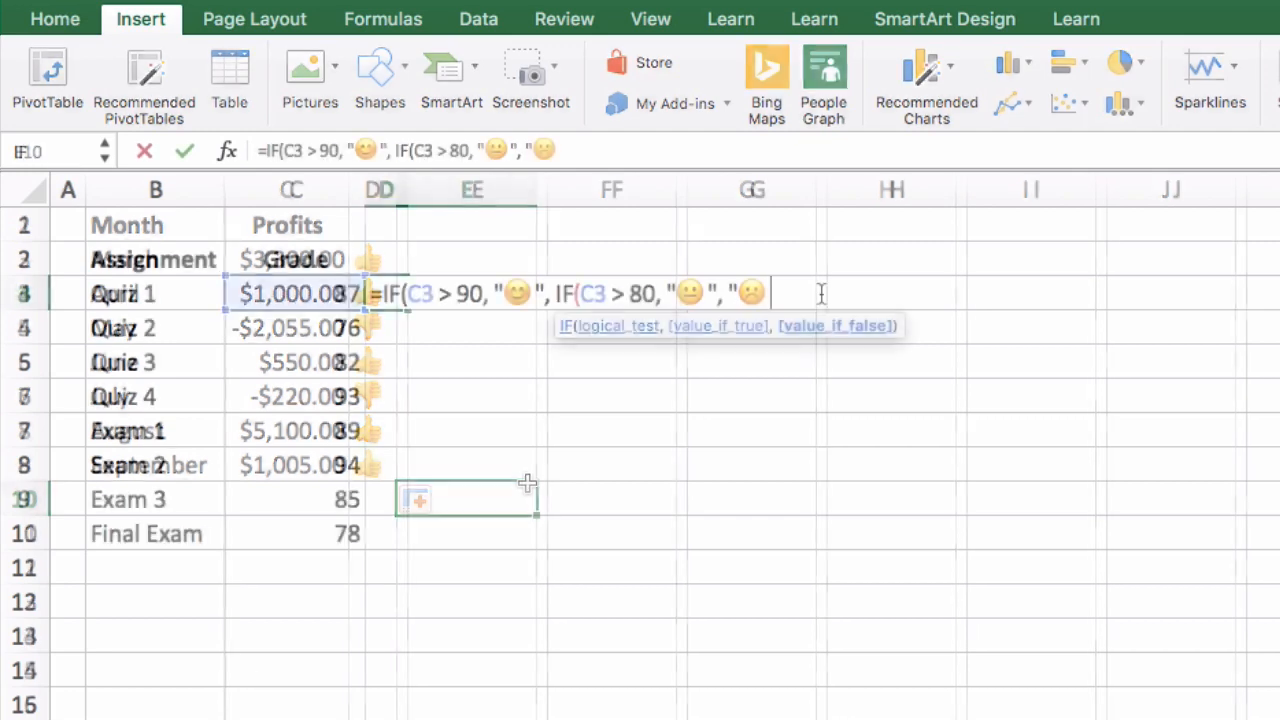
Close both brackets of the nested IF face formula in D3 and fill it down to D10
text()))
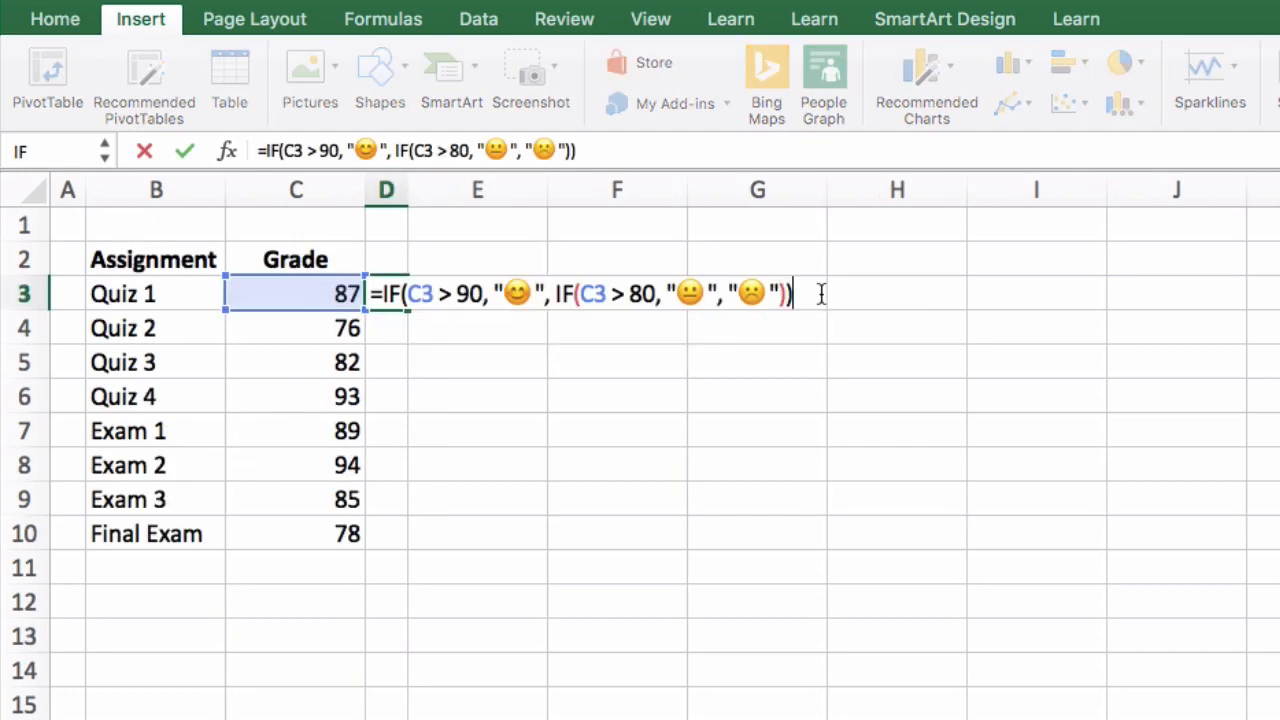
key(Return)
click(400, 302)
drag(409, 311, 409, 537)
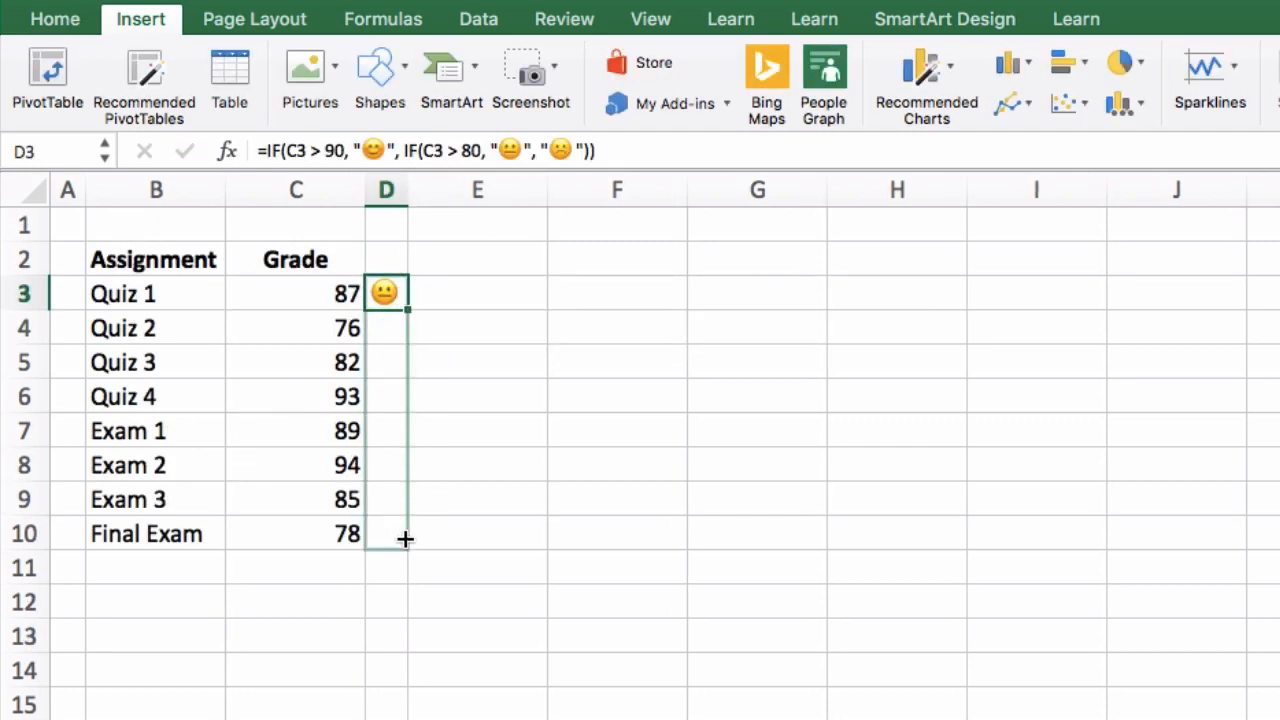
click(561, 513)
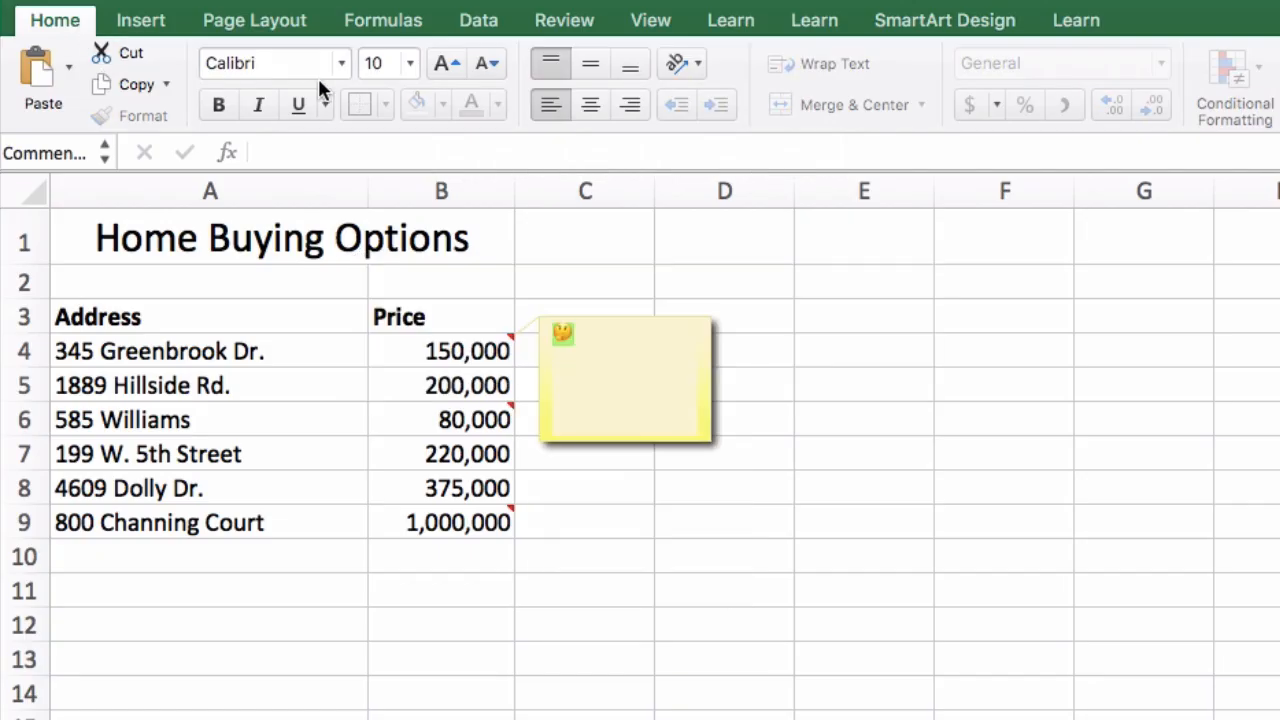
Set the thinking-face emoji in the comment on B4 to size 48 and shrink the comment box around it
click(410, 64)
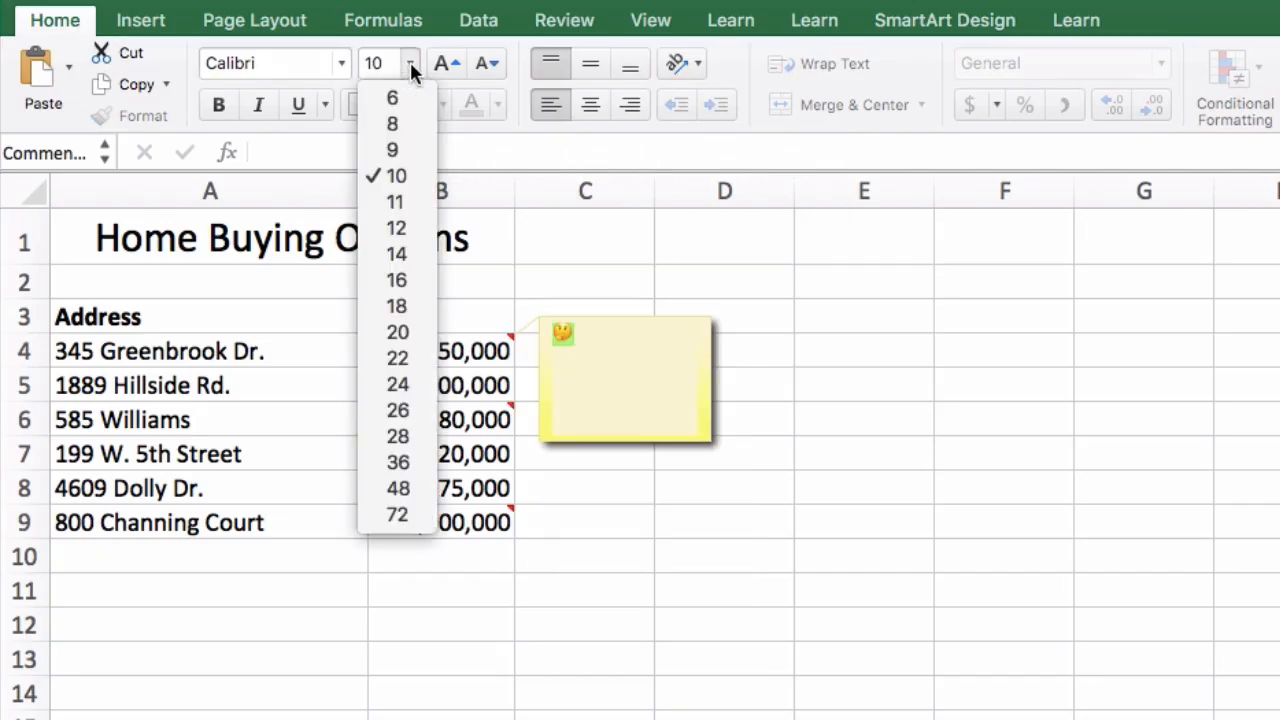
click(408, 488)
click(700, 434)
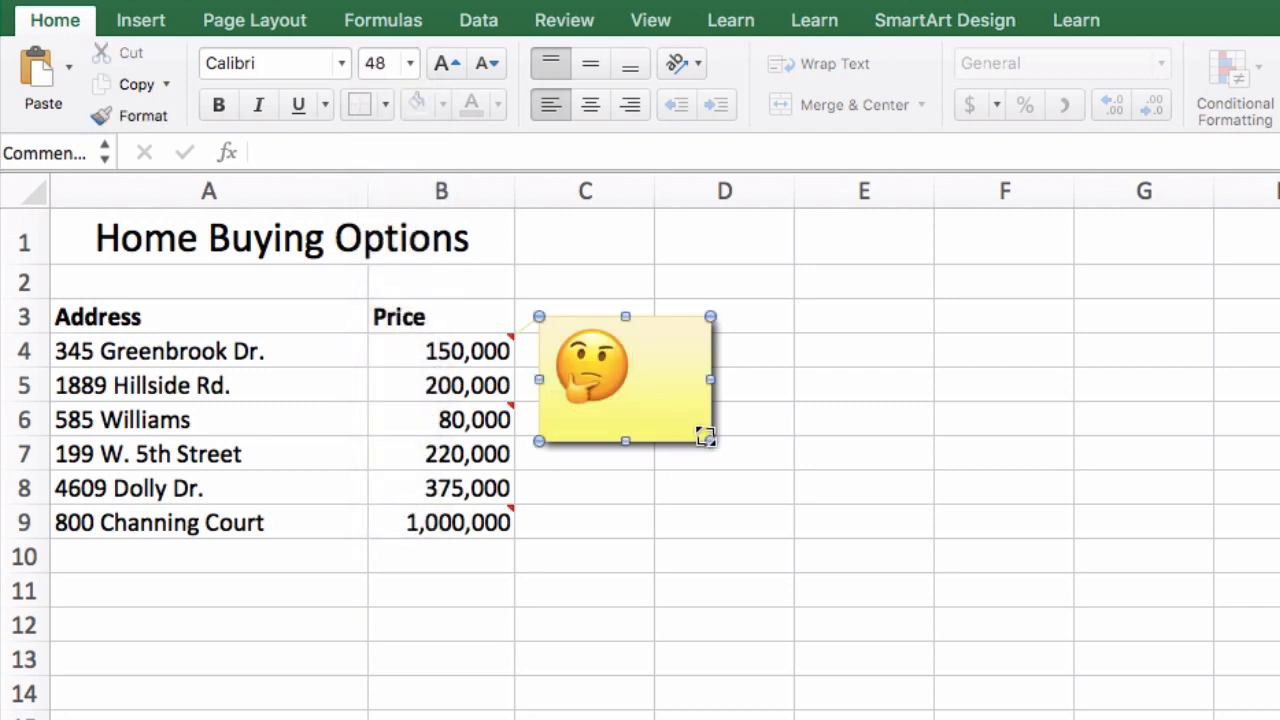
drag(700, 434, 647, 424)
drag(647, 424, 648, 428)
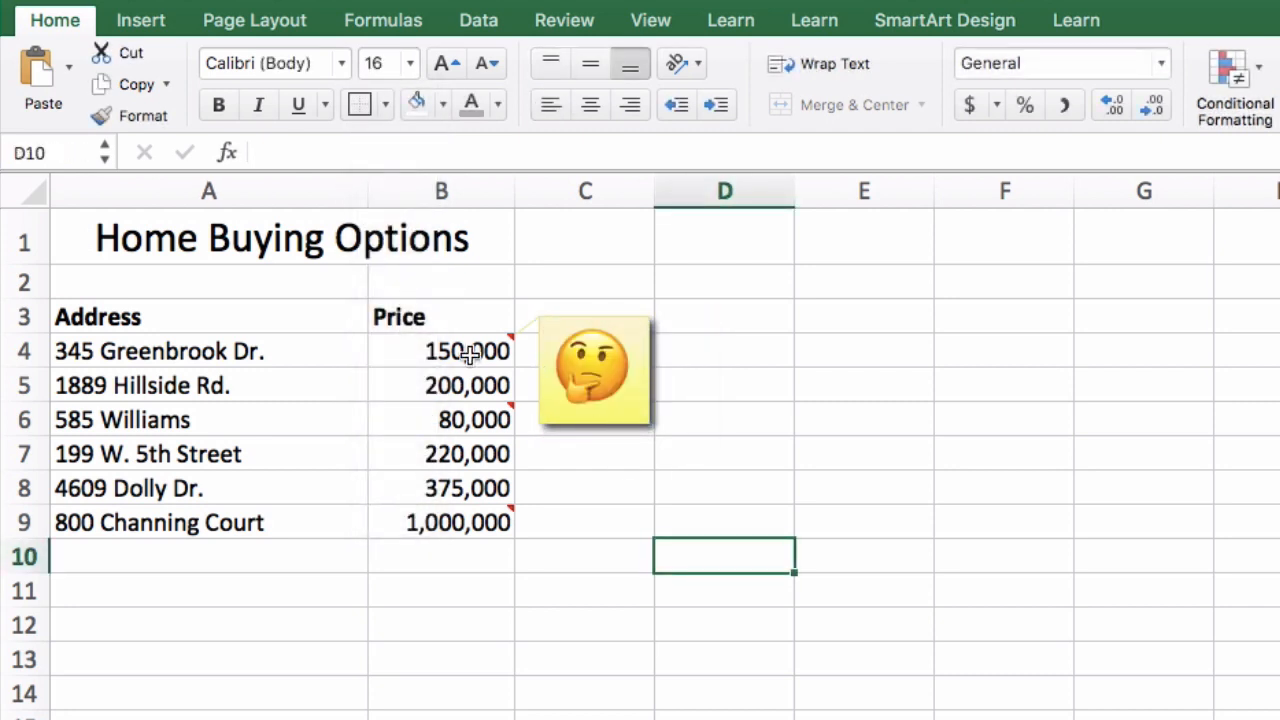
View the comments attached to the prices in B6 and B9
mouse_move(495, 421)
mouse_move(484, 534)
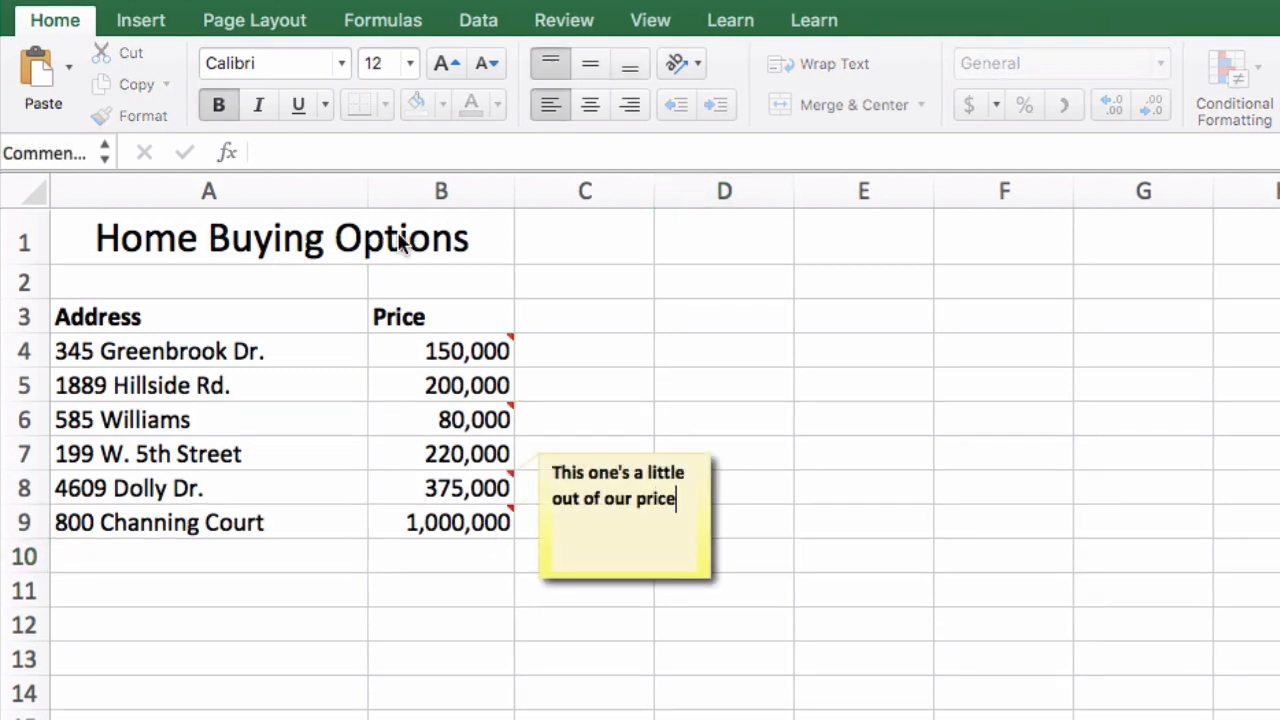
Finish the comment on B8 with the word "range" and a grinning sweat face emoji
text(range)
key(ctrl+super+space)
text(sweat)
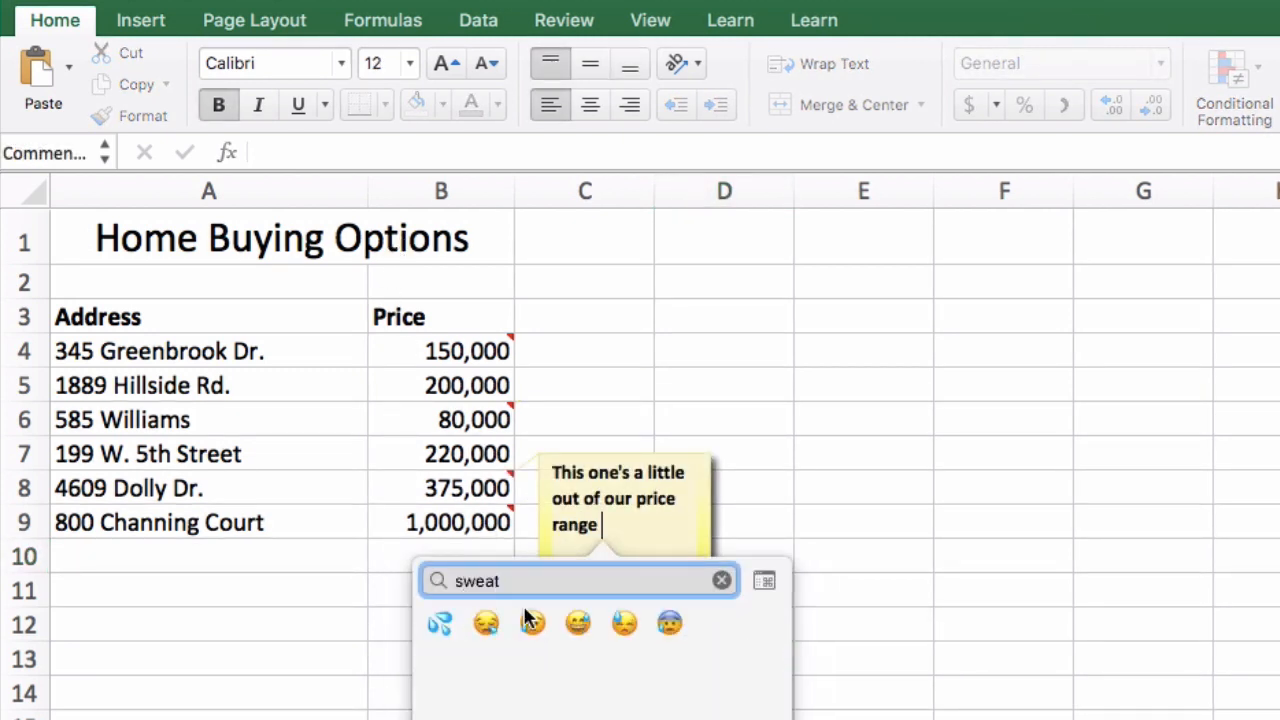
click(576, 621)
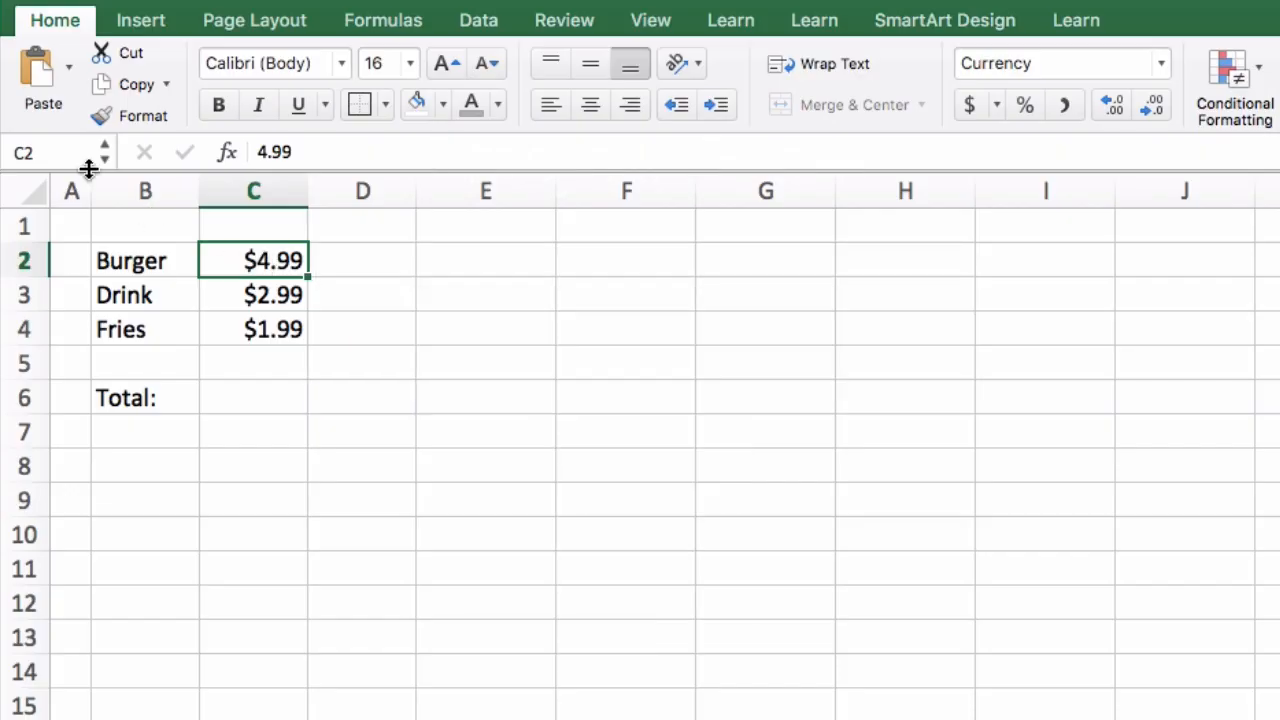
Try to name cell C2 with only the hamburger emoji
click(69, 152)
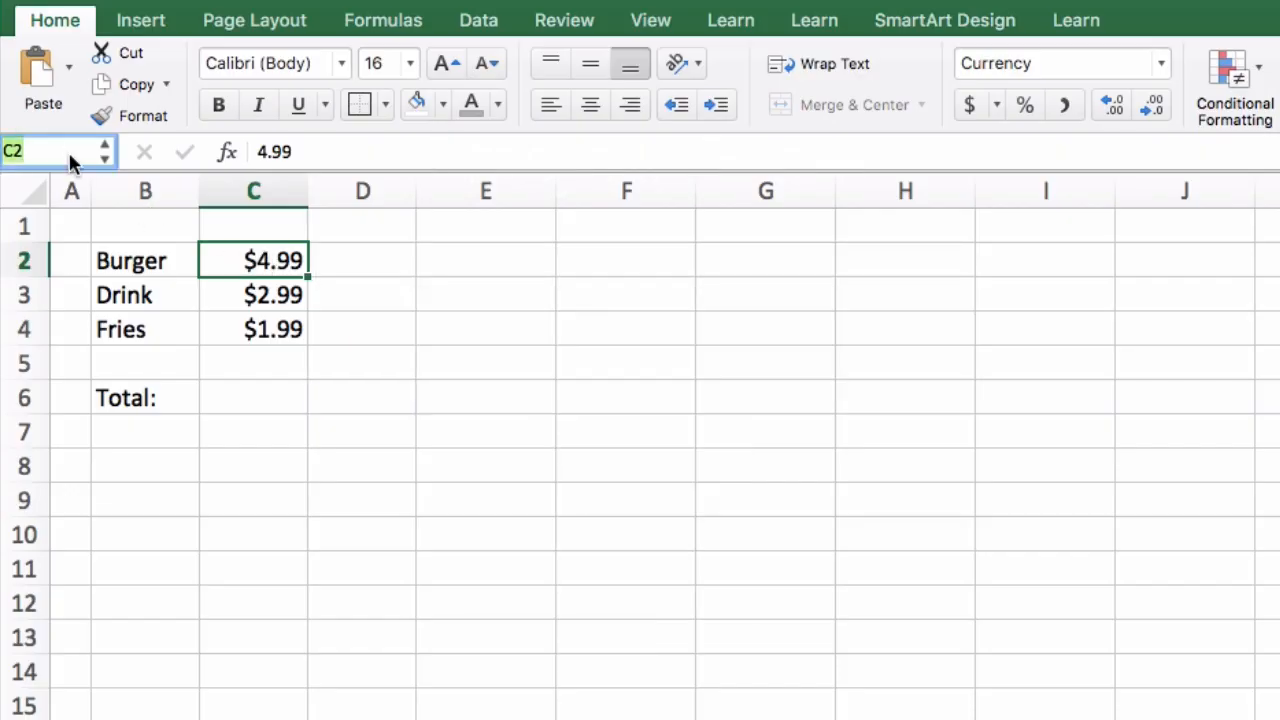
key(BackSpace)
key(ctrl+super+space)
text(burger)
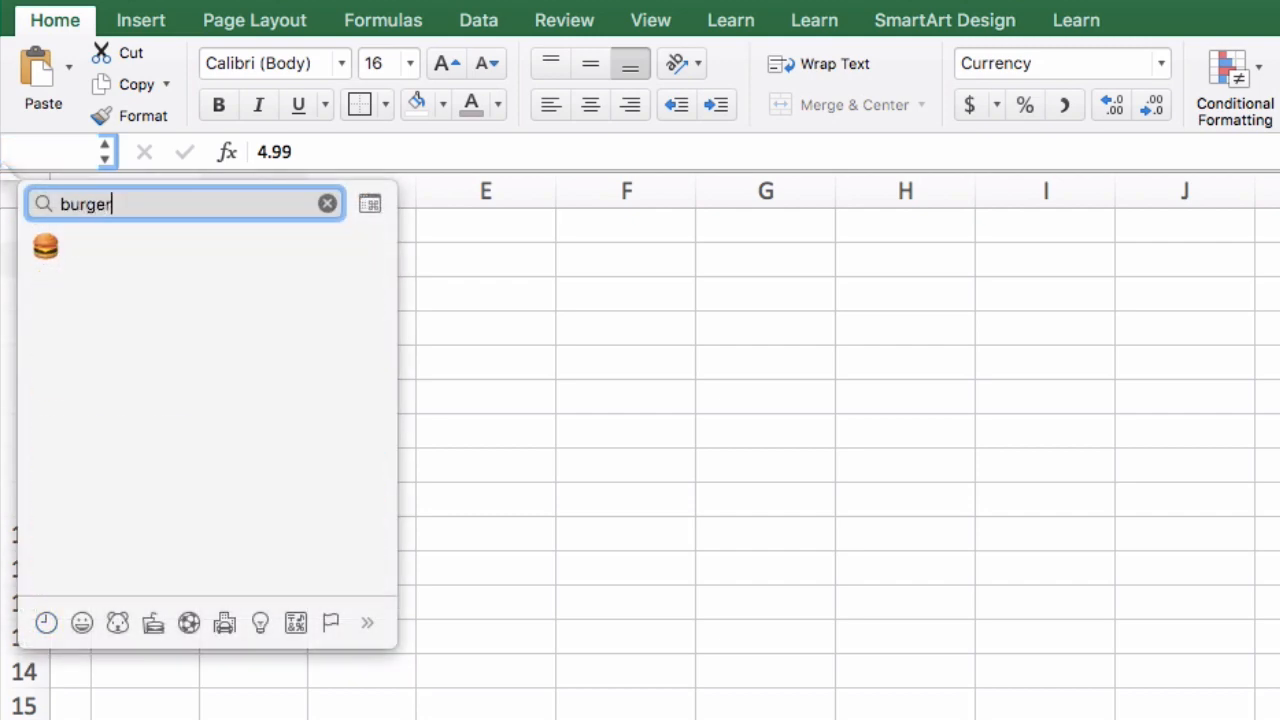
click(35, 245)
key(Return)
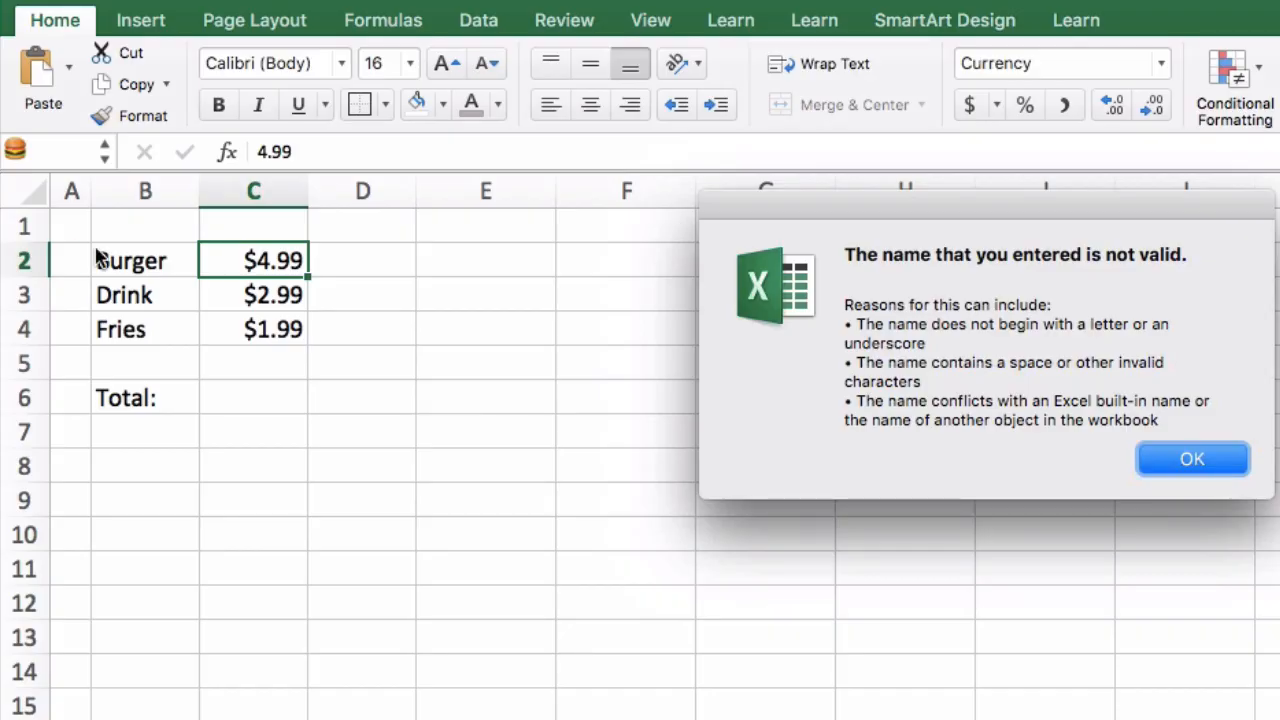
click(1165, 458)
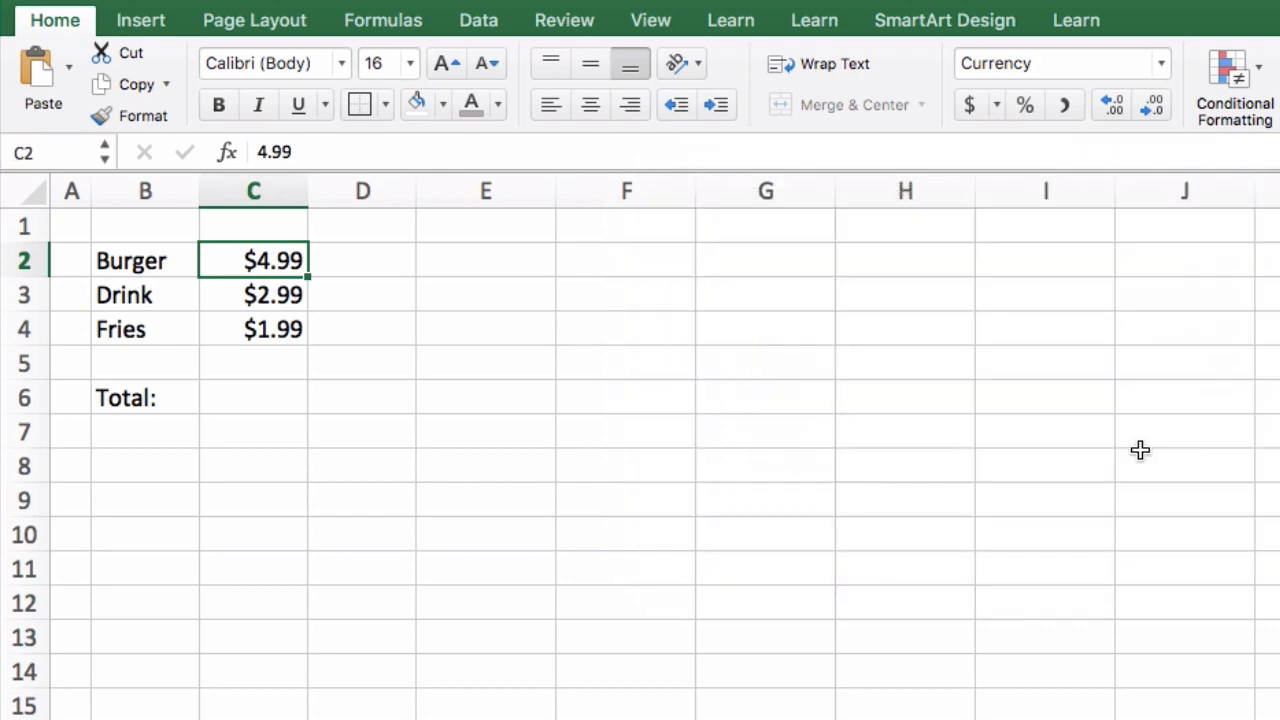
Name cell C2 with an underscore followed by the hamburger emoji
click(63, 148)
key(BackSpace)
text(_)
key(ctrl+super+space)
text(bur)
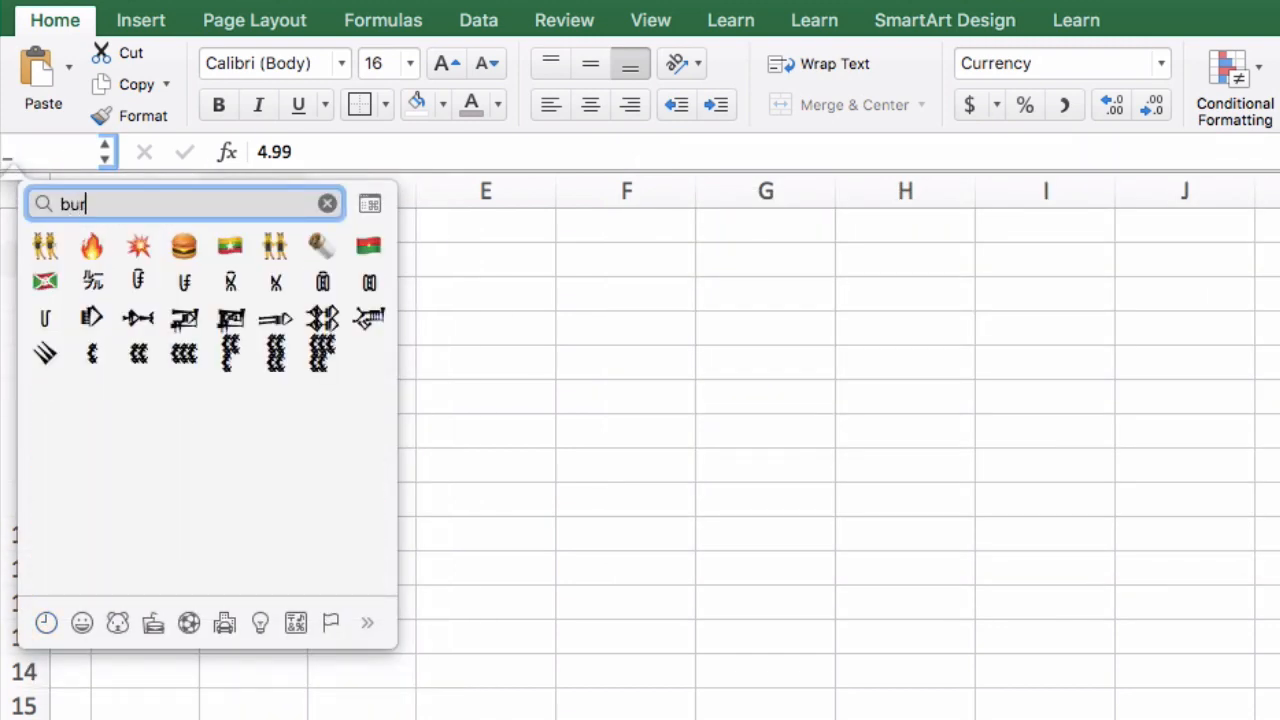
click(187, 247)
key(Return)
Enter a formula in C6 that adds the underscore-prefixed burger, drink and fries emoji named cells
click(253, 397)
text(=_)
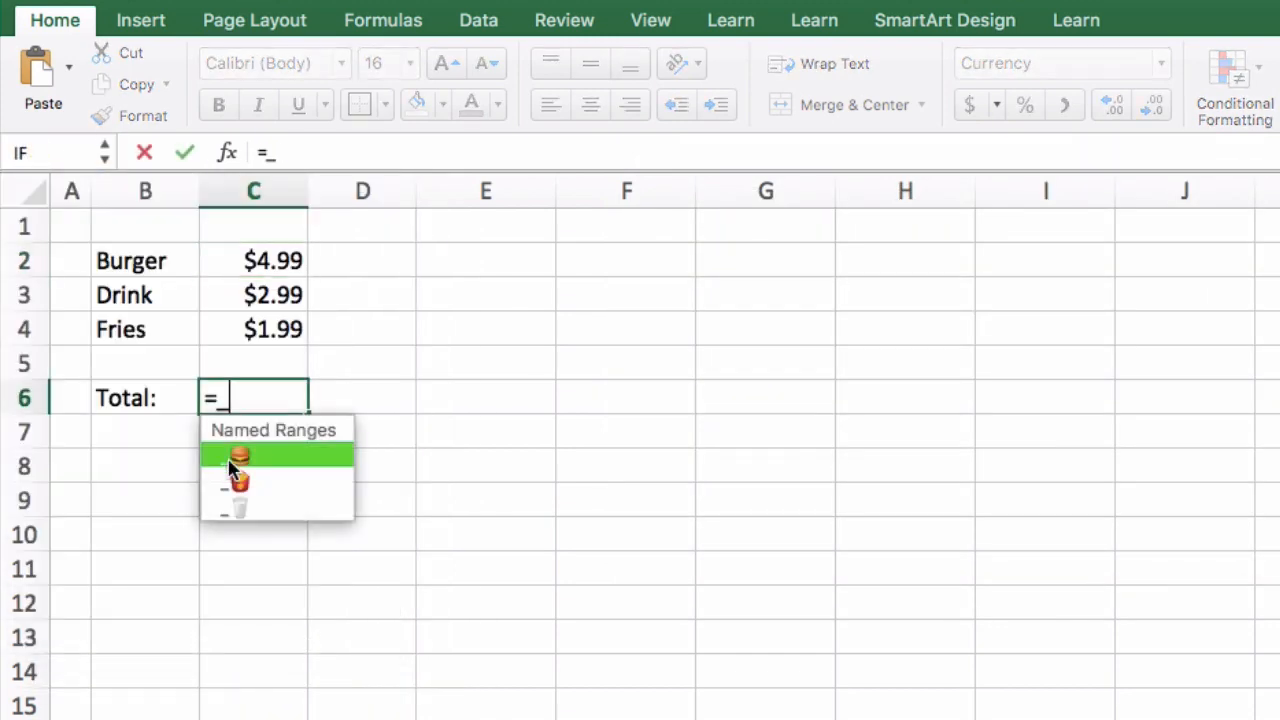
click(231, 455)
text(+_)
click(239, 505)
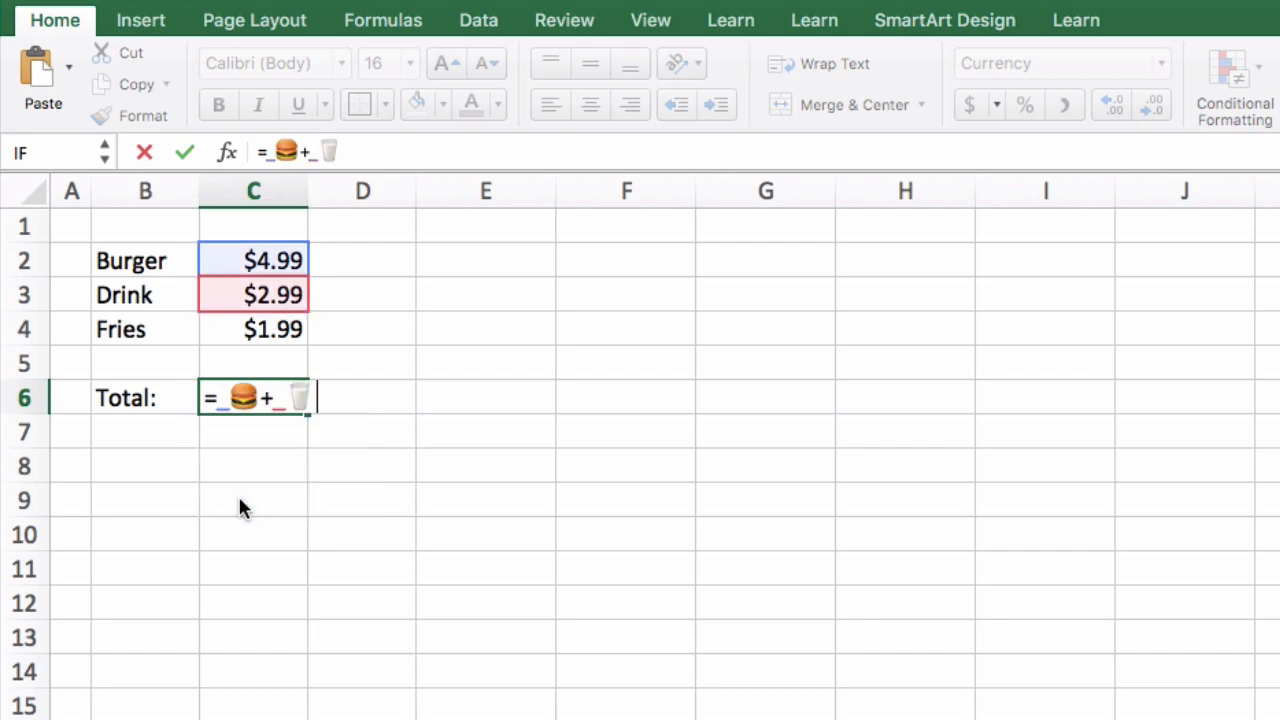
text(+_)
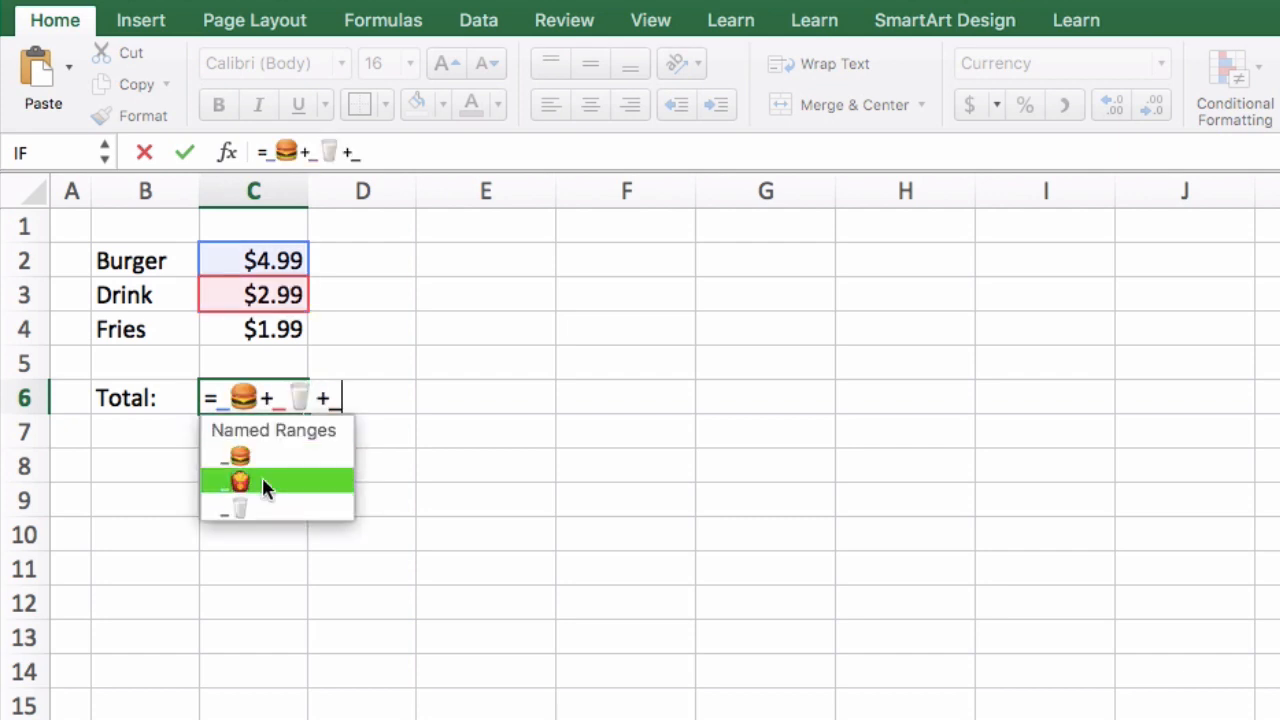
click(263, 485)
key(Return)
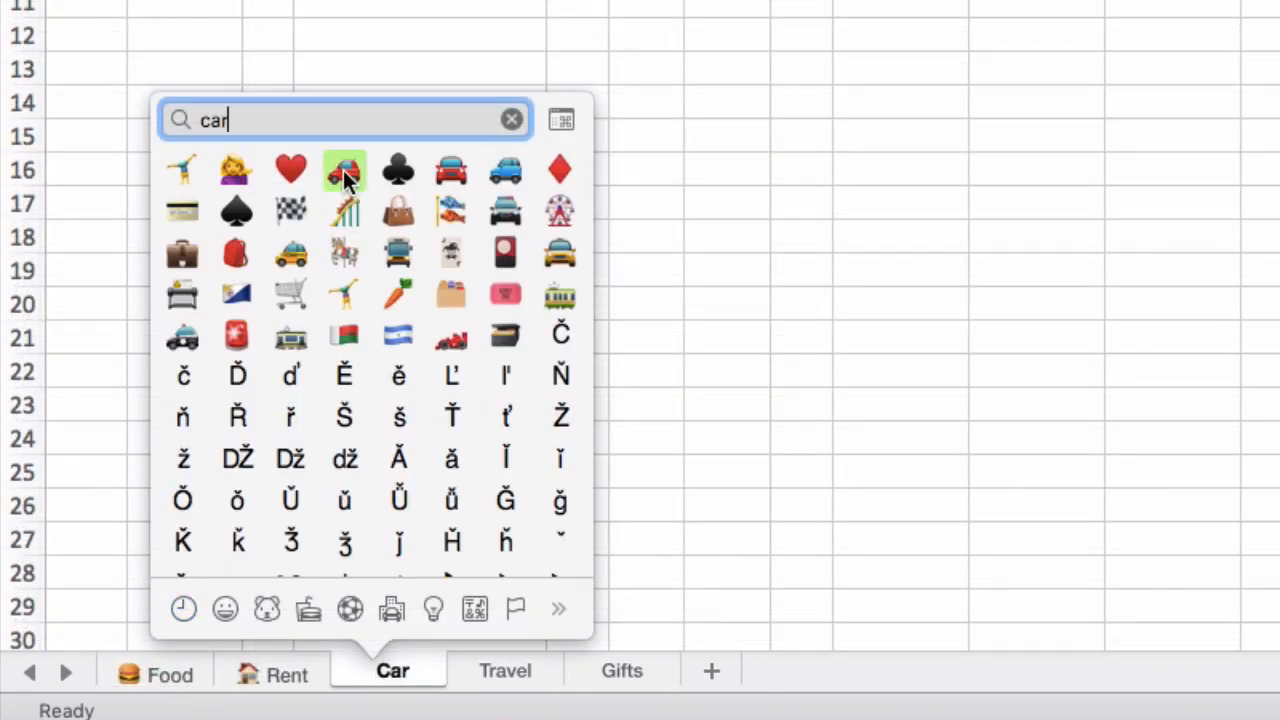
Put a red car emoji before the Car sheet's name and an airplane emoji before the Travel sheet's name
click(343, 172)
double_click(505, 671)
key(ctrl+super+space)
text(airpl)
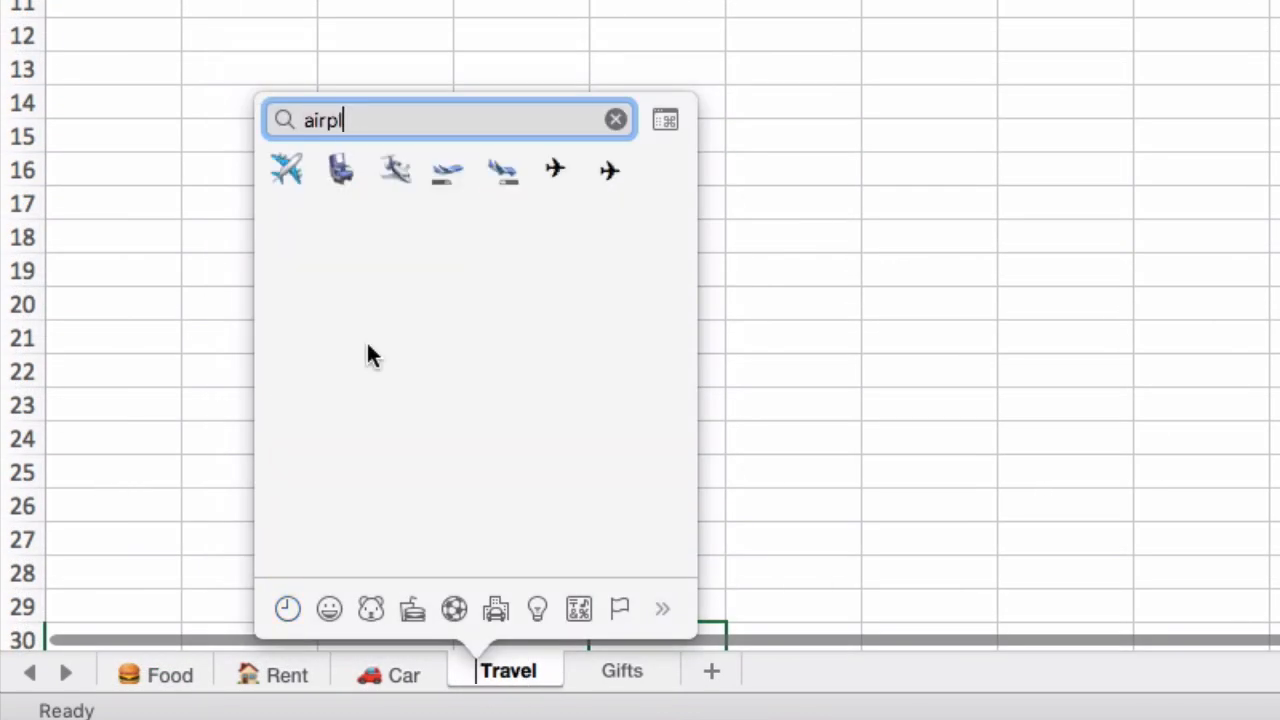
click(286, 170)
Add a present emoji to the name of the Gifts sheet
double_click(622, 671)
key(ctrl+super+space)
text(present)
click(419, 178)
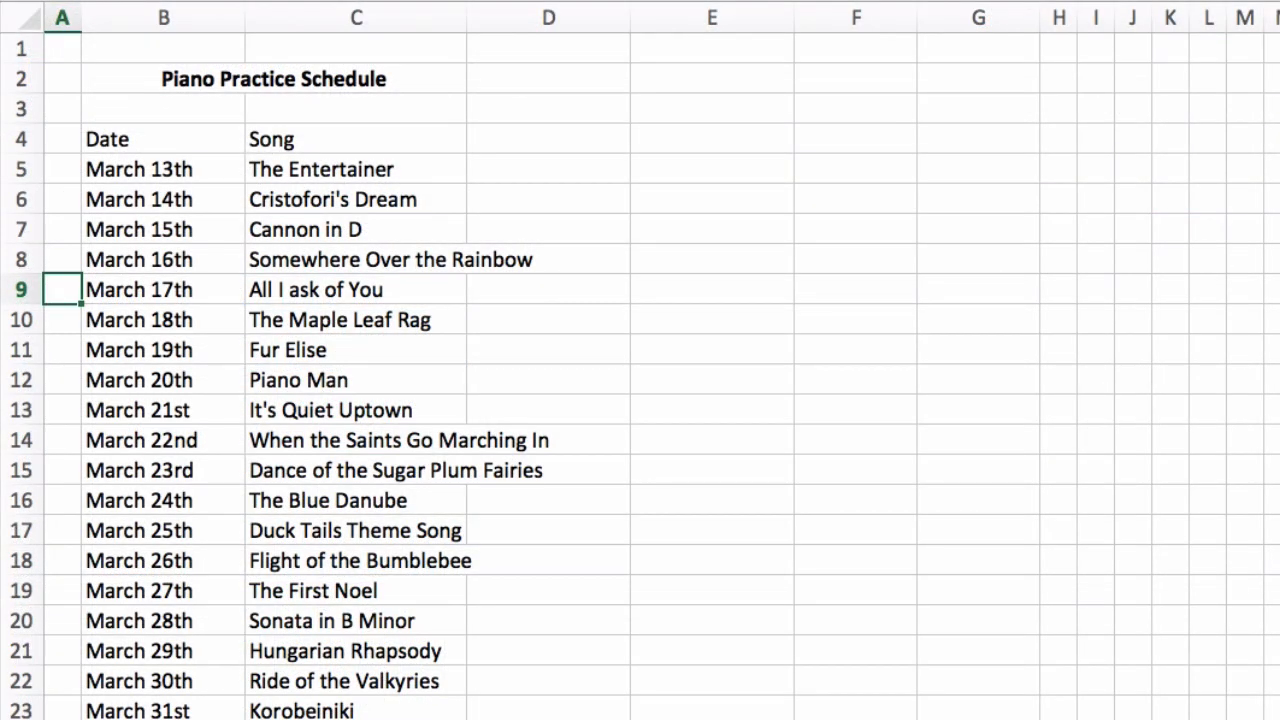
Insert a shamrock emoji in A9, beside the March 17th entry of the piano practice schedule
key(ctrl+super+space)
text(shamrock)
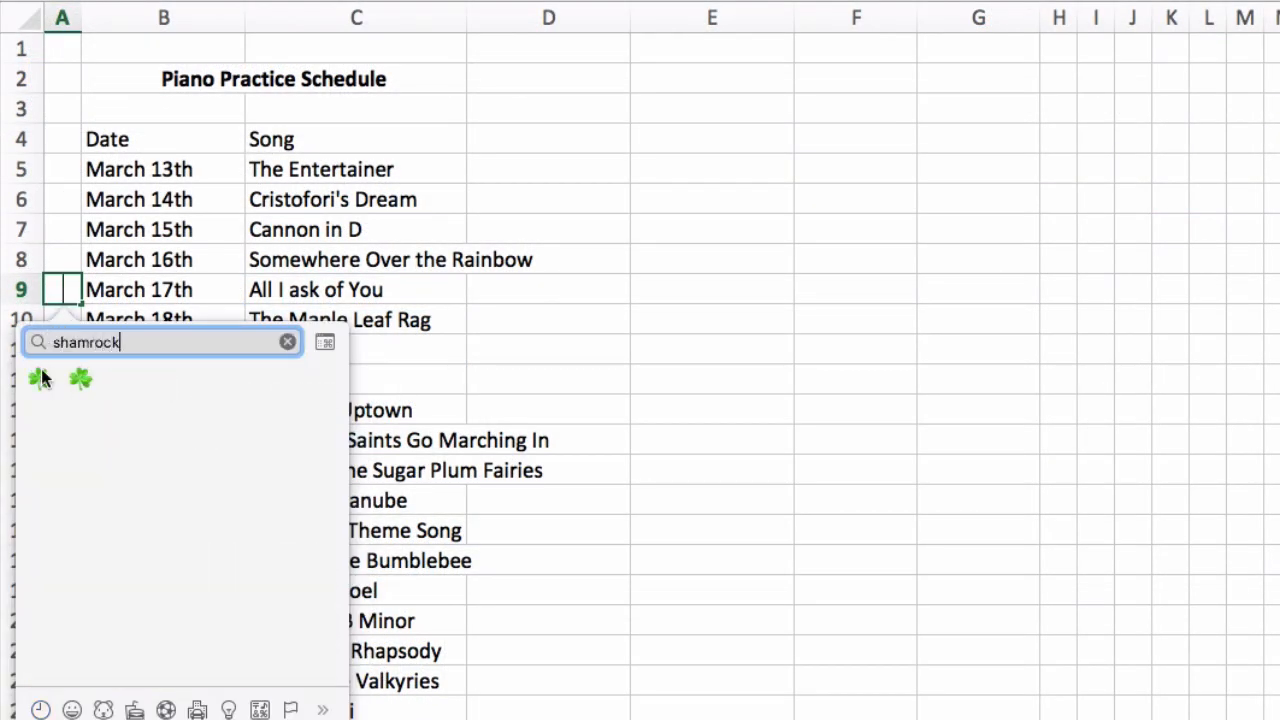
click(39, 377)
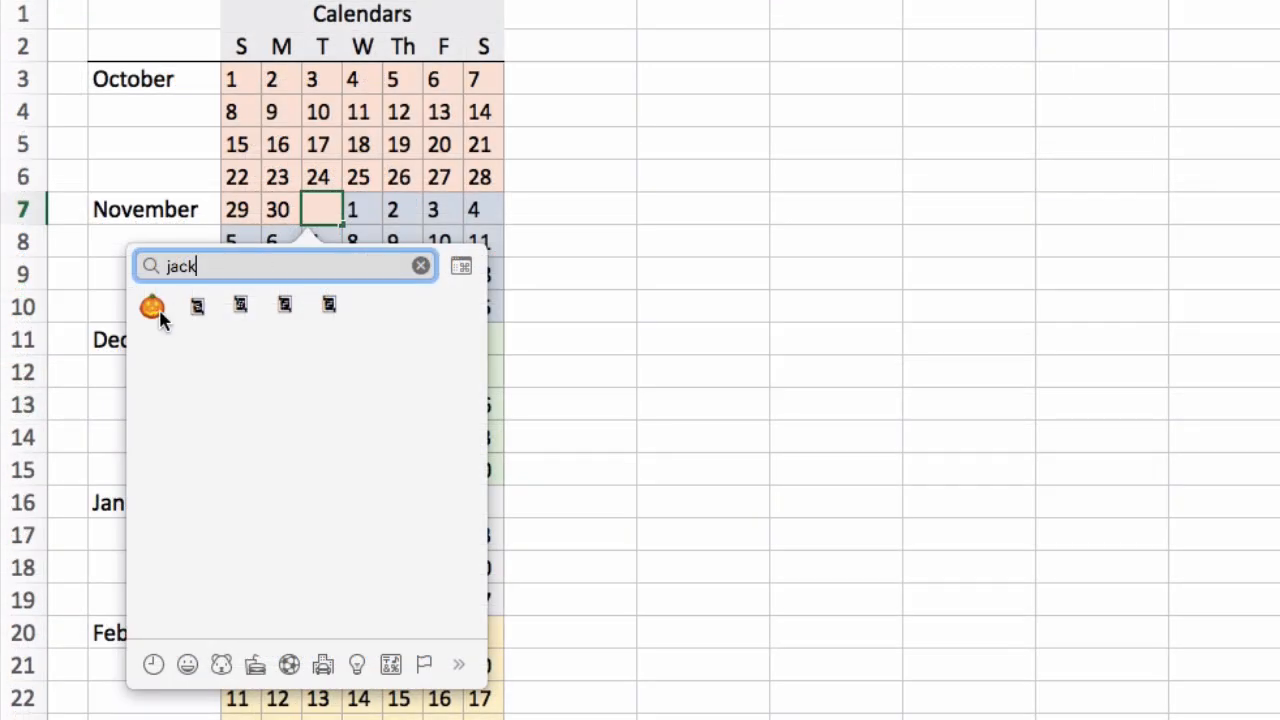
Mark October 31 with a jack-o'-lantern emoji and February 14 with a red heart emoji in the calendar
click(153, 310)
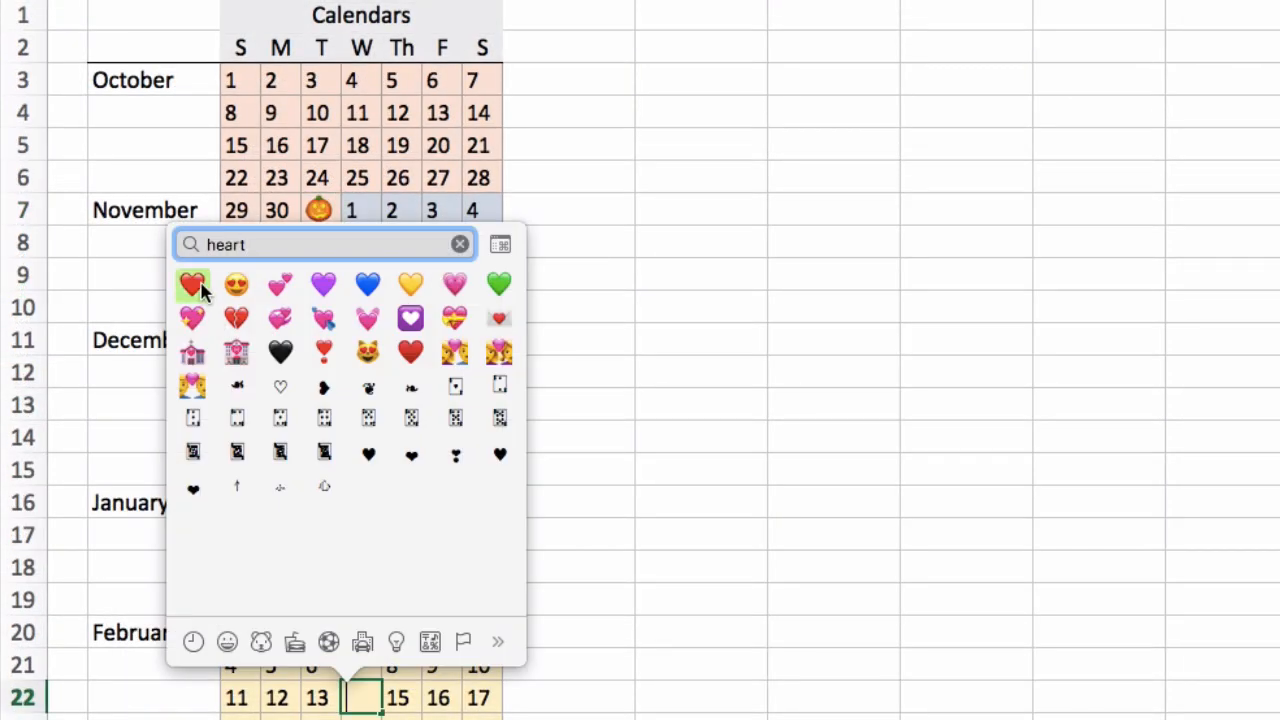
click(192, 283)
click(716, 624)
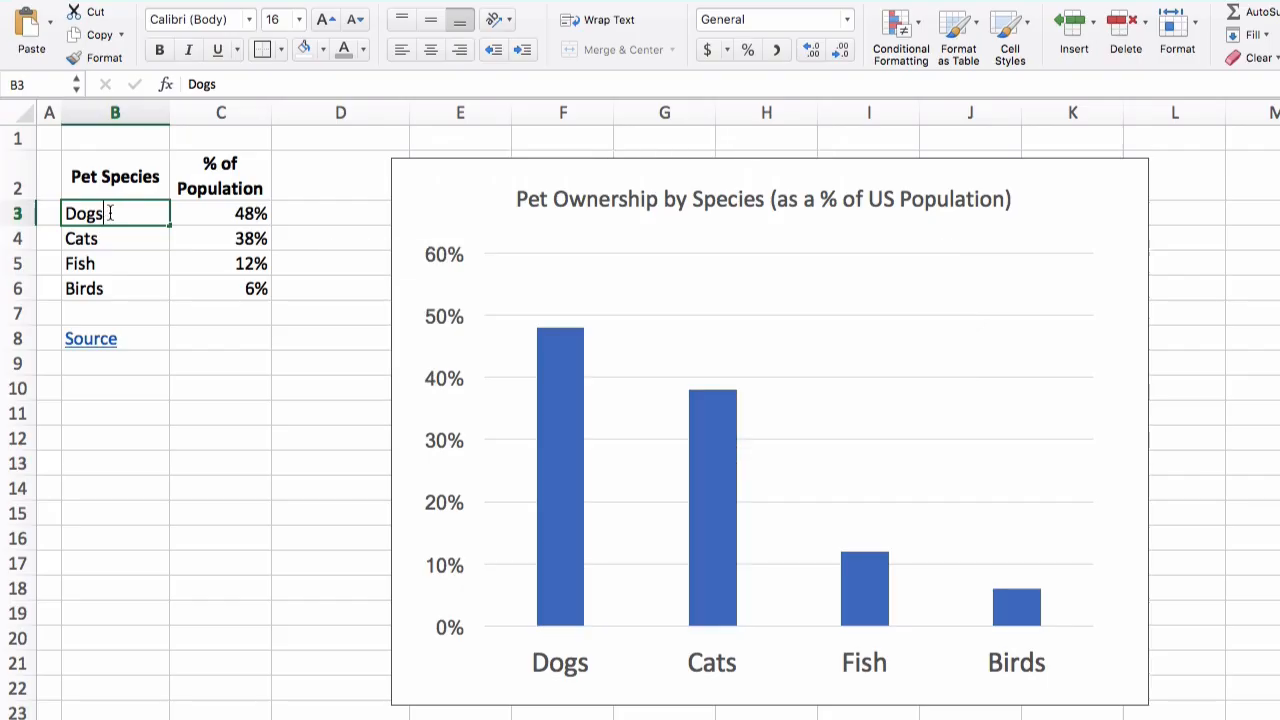
Replace the Dogs label in B3 with the dog face emoji and the Birds label in B6 with a bird emoji
double_click(108, 214)
key(BackSpace)
key(BackSpace)
key(BackSpace)
key(BackSpace)
key(ctrl+super+space)
text(do)
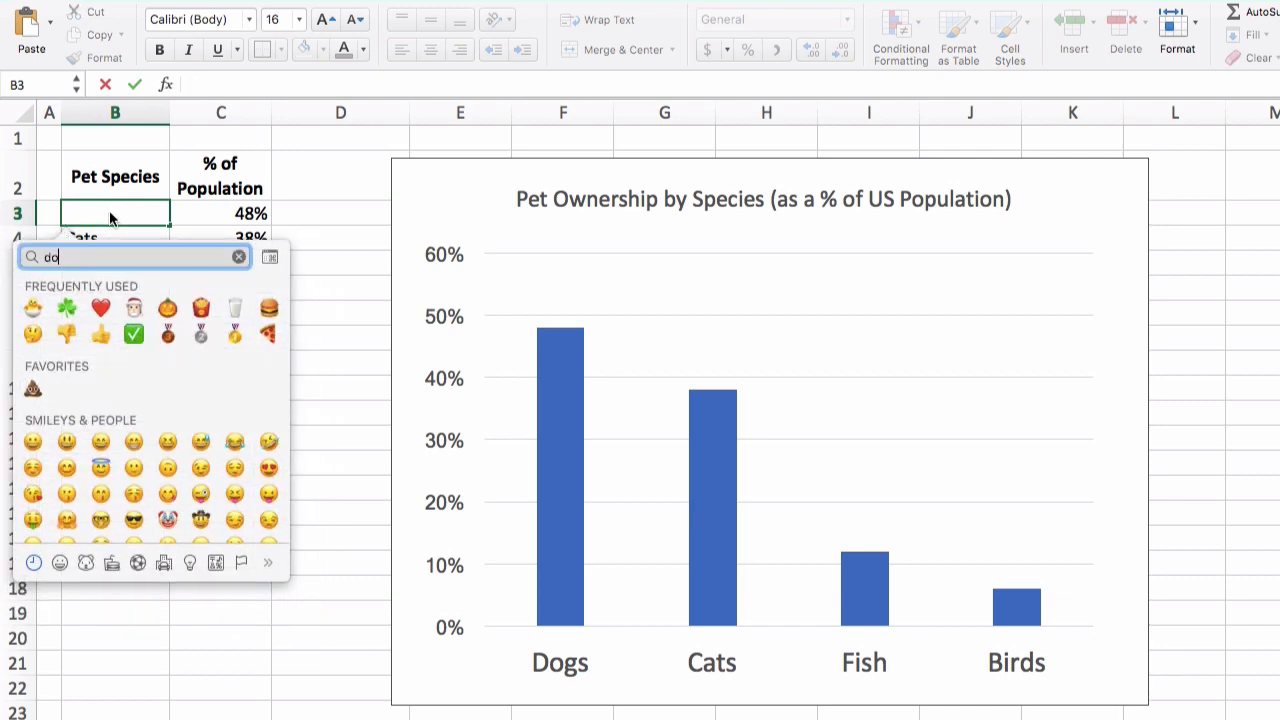
text(g)
key(Return)
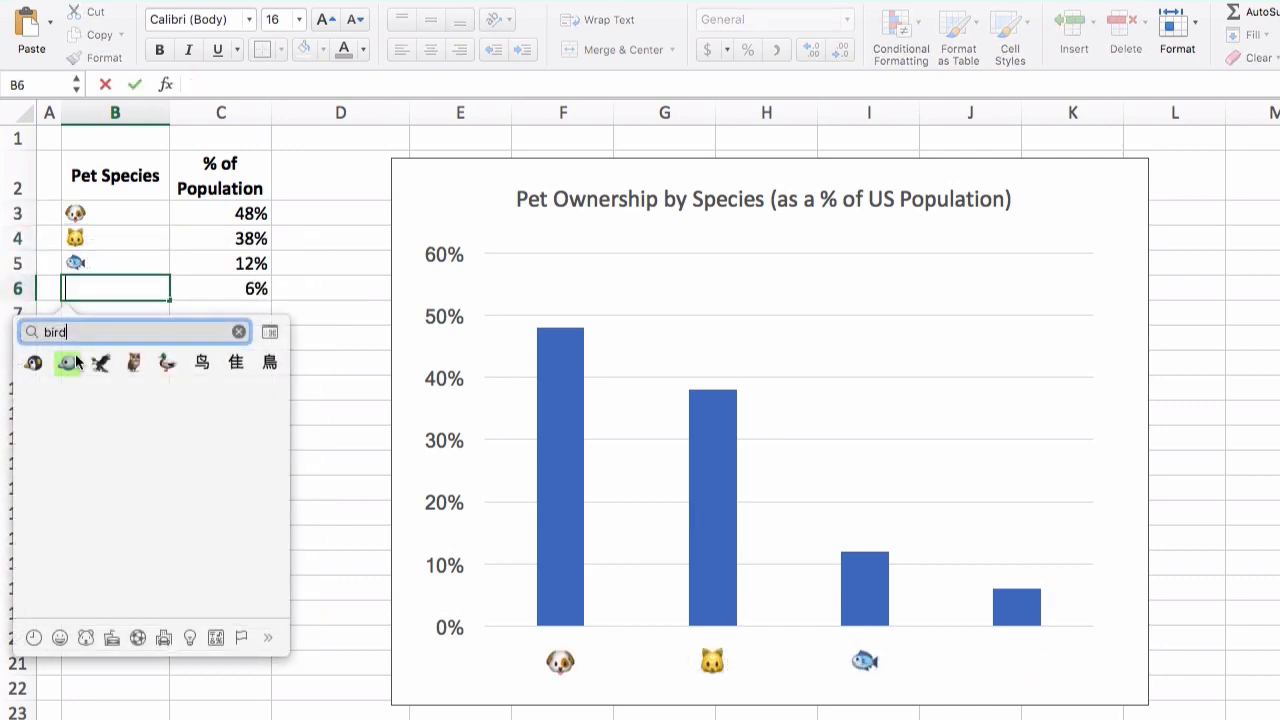
key(Return)
click(130, 432)
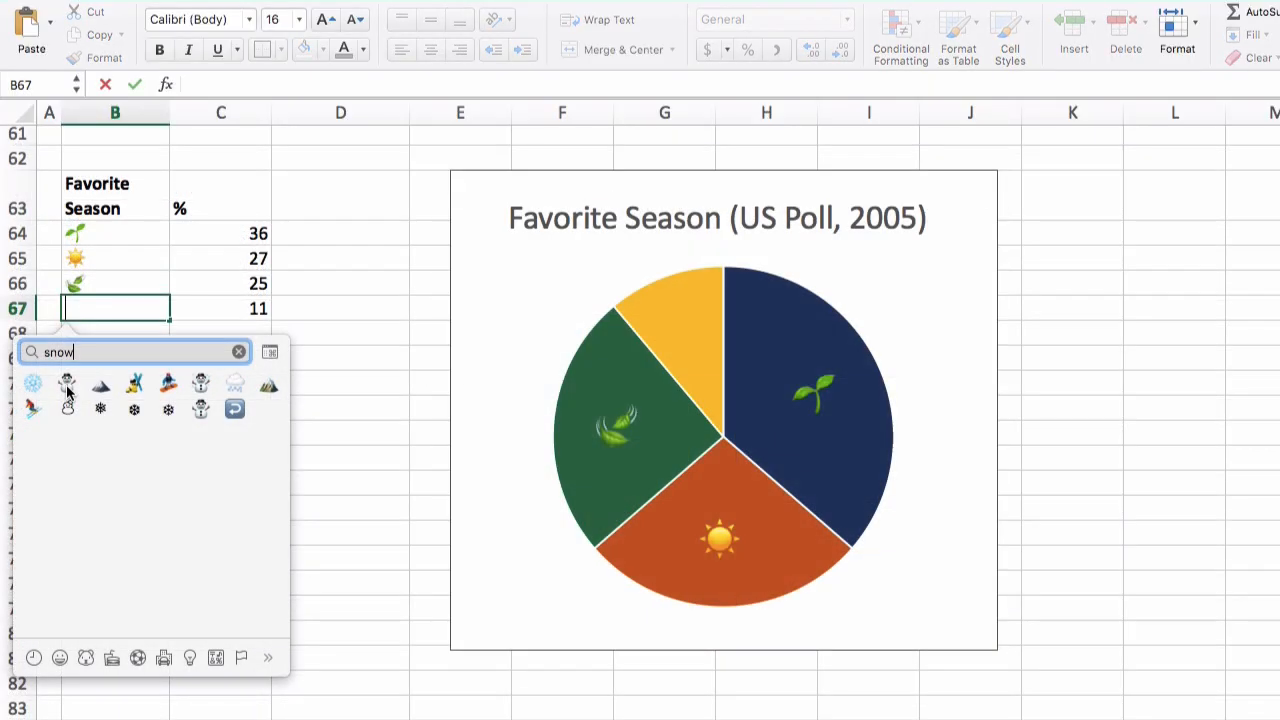
Insert the snowman emoji as the last season label in B67
click(66, 384)
key(Return)
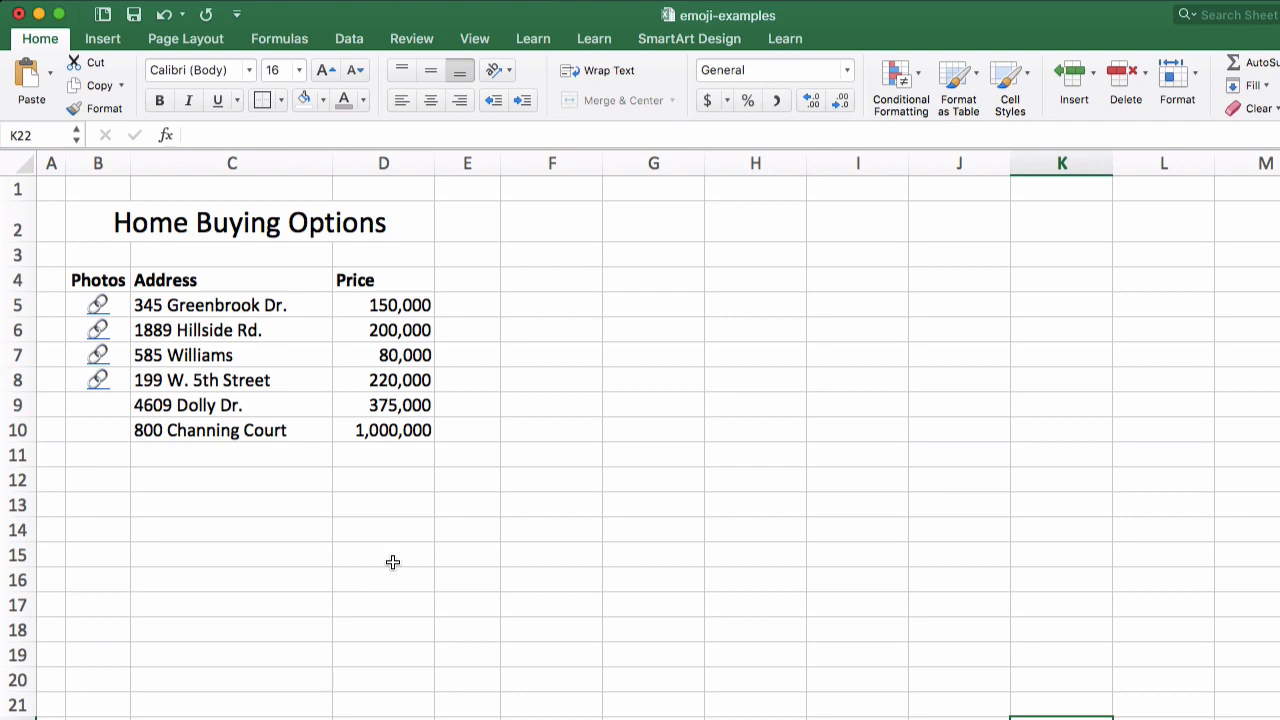
Start a hyperlink in B9 with the link emoji as its display text
click(115, 413)
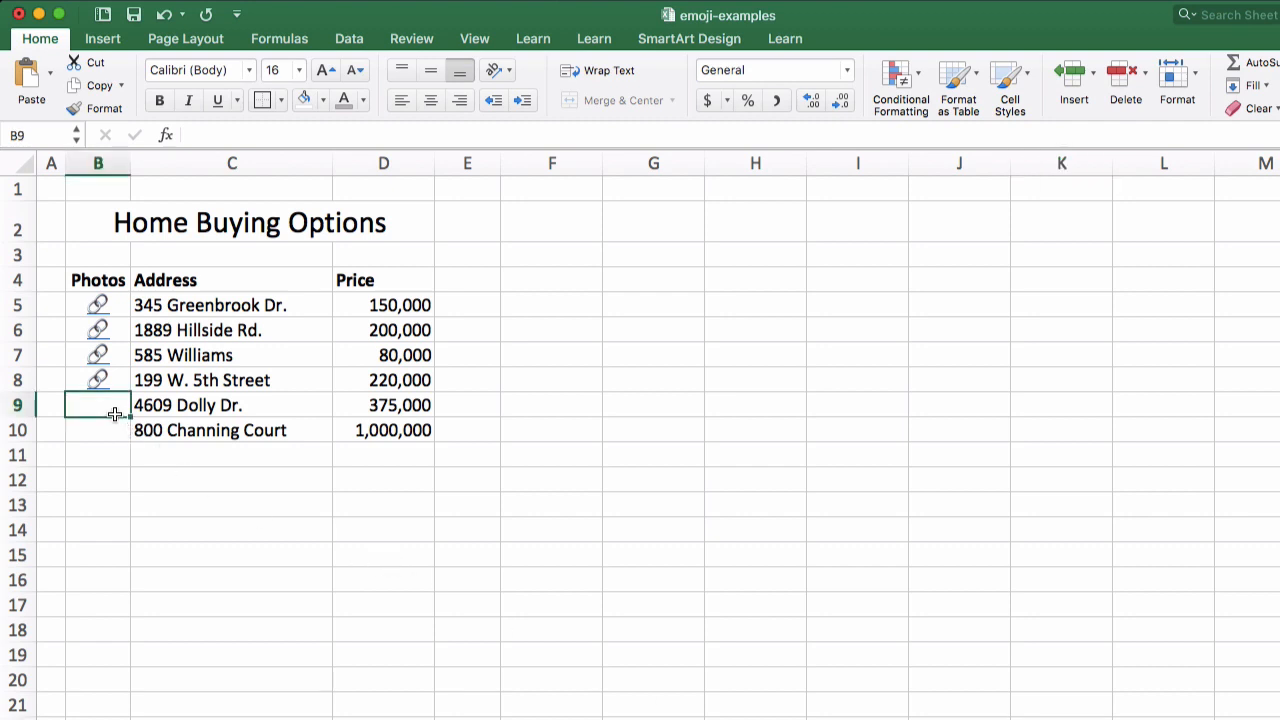
click(94, 41)
click(995, 76)
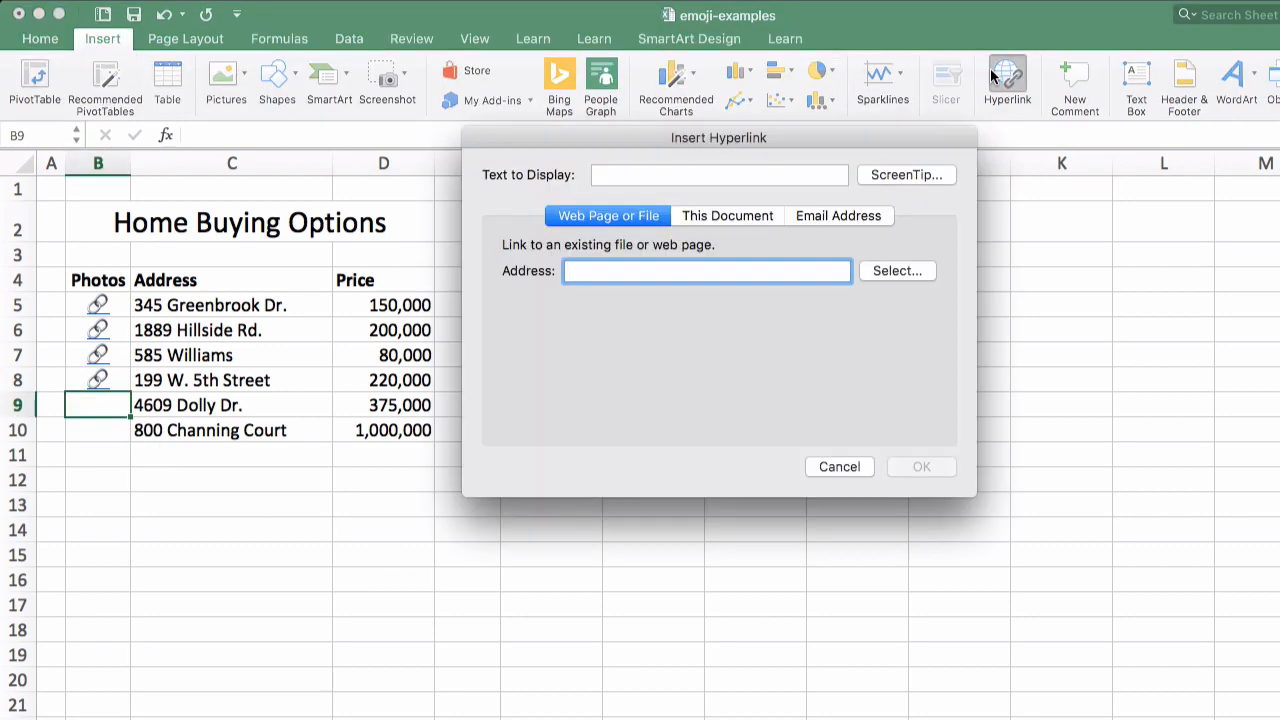
click(625, 176)
key(ctrl+super+space)
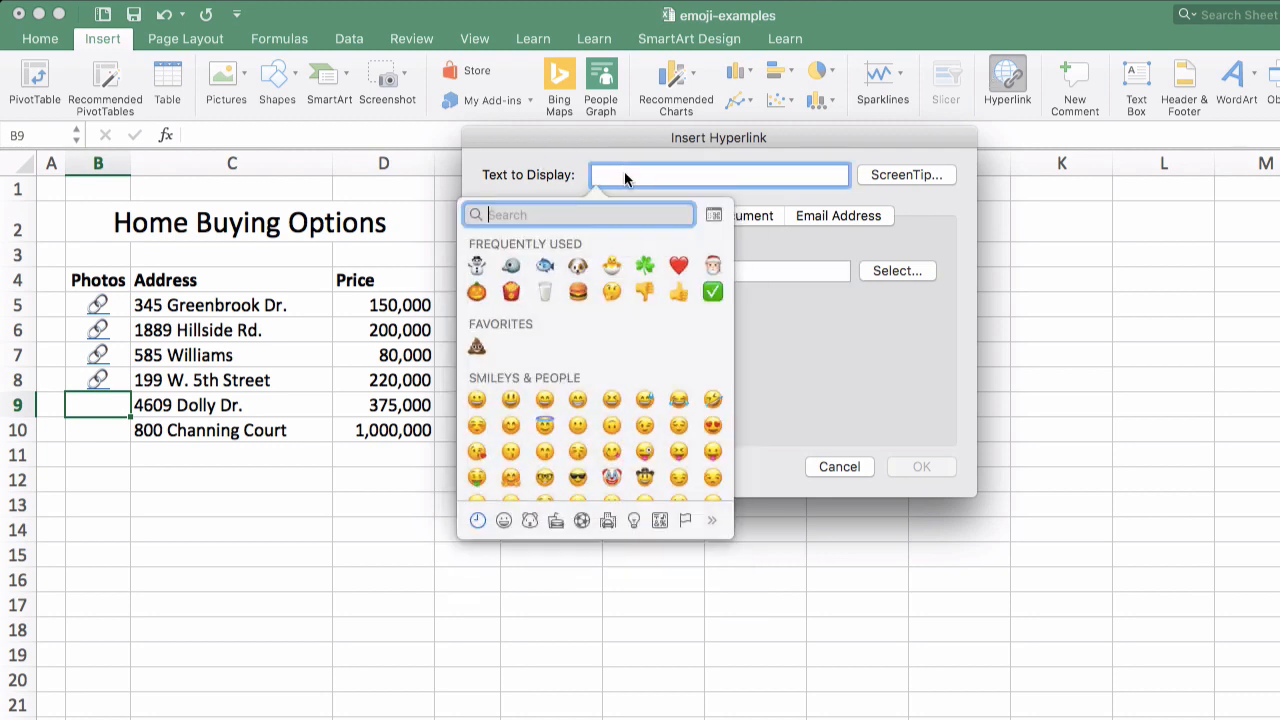
text(link)
key(Return)
Paste the copied address as the hyperlink's target, create the link and open it from B9
click(577, 271)
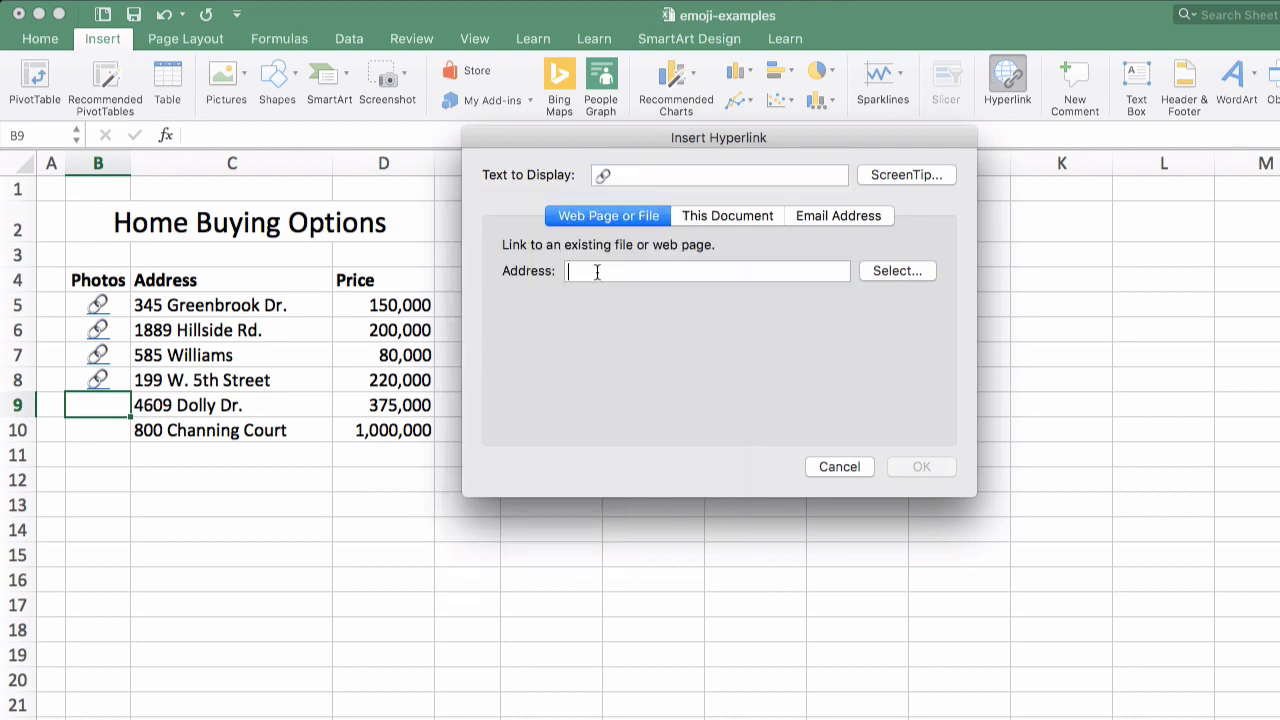
key(super+v)
click(909, 466)
click(517, 503)
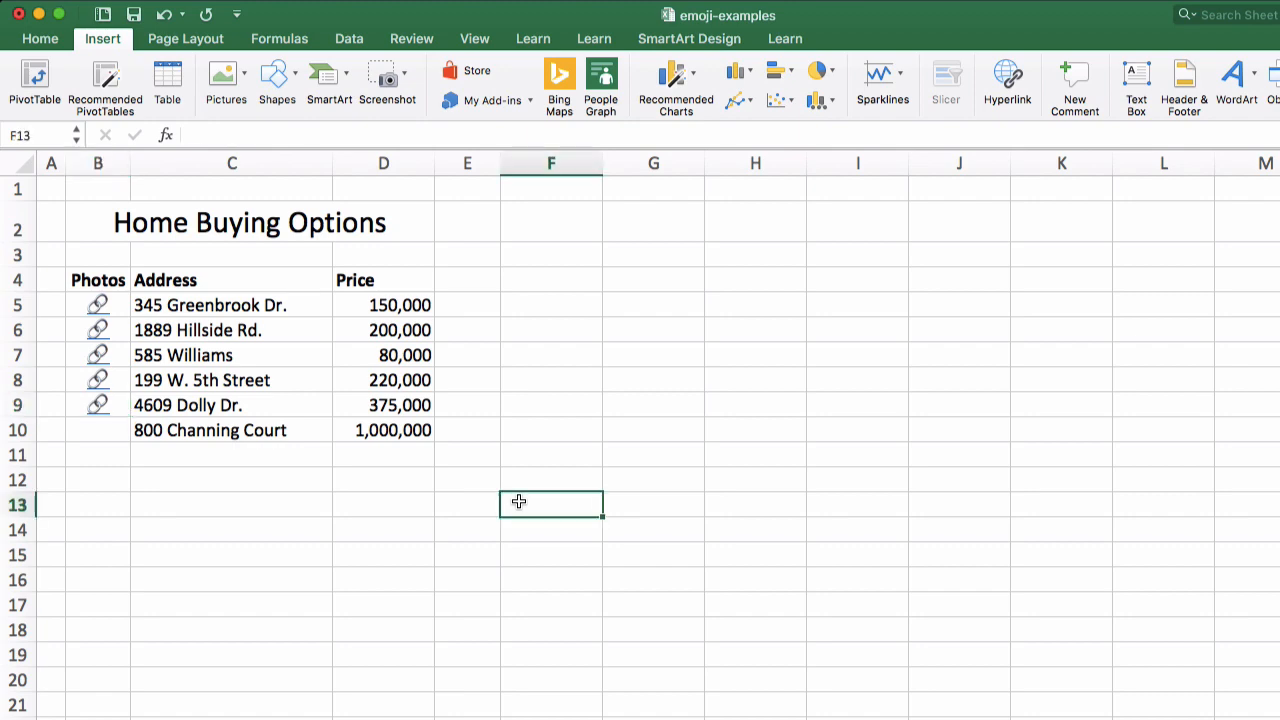
click(99, 410)
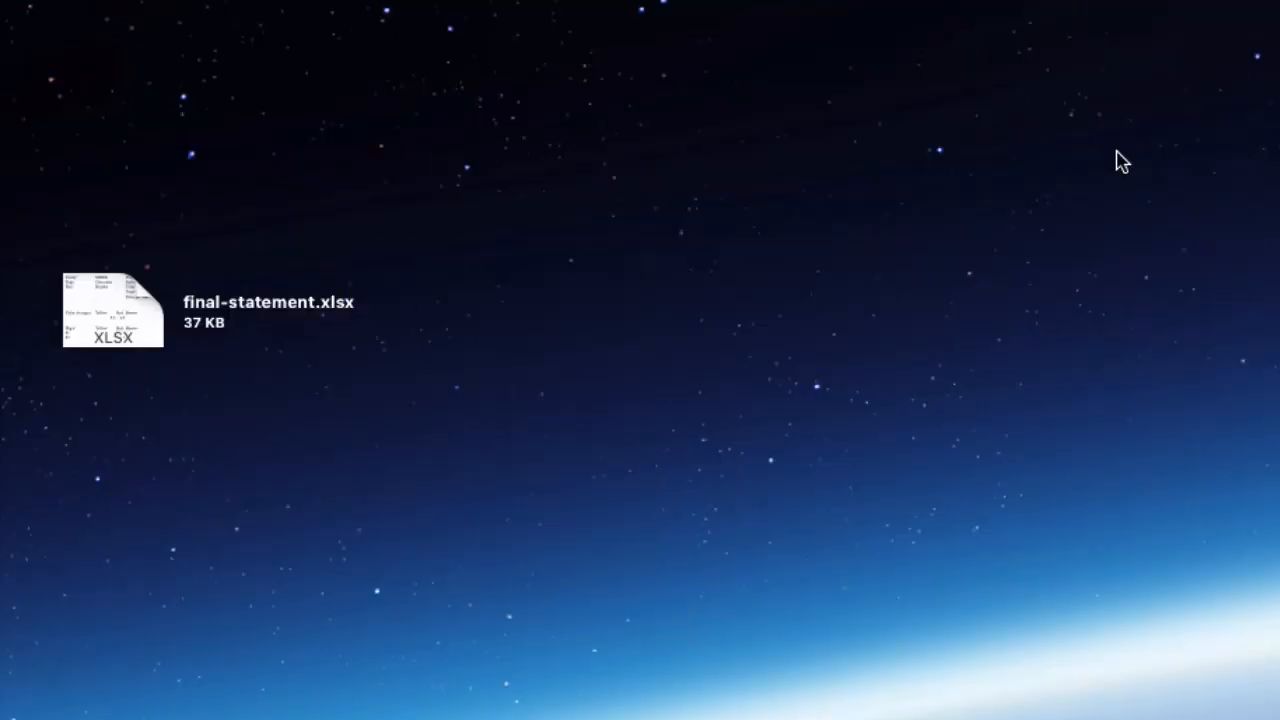
Rename the desktop file final-statement.xlsx by adding a closed lock emoji in front of its name
click(279, 318)
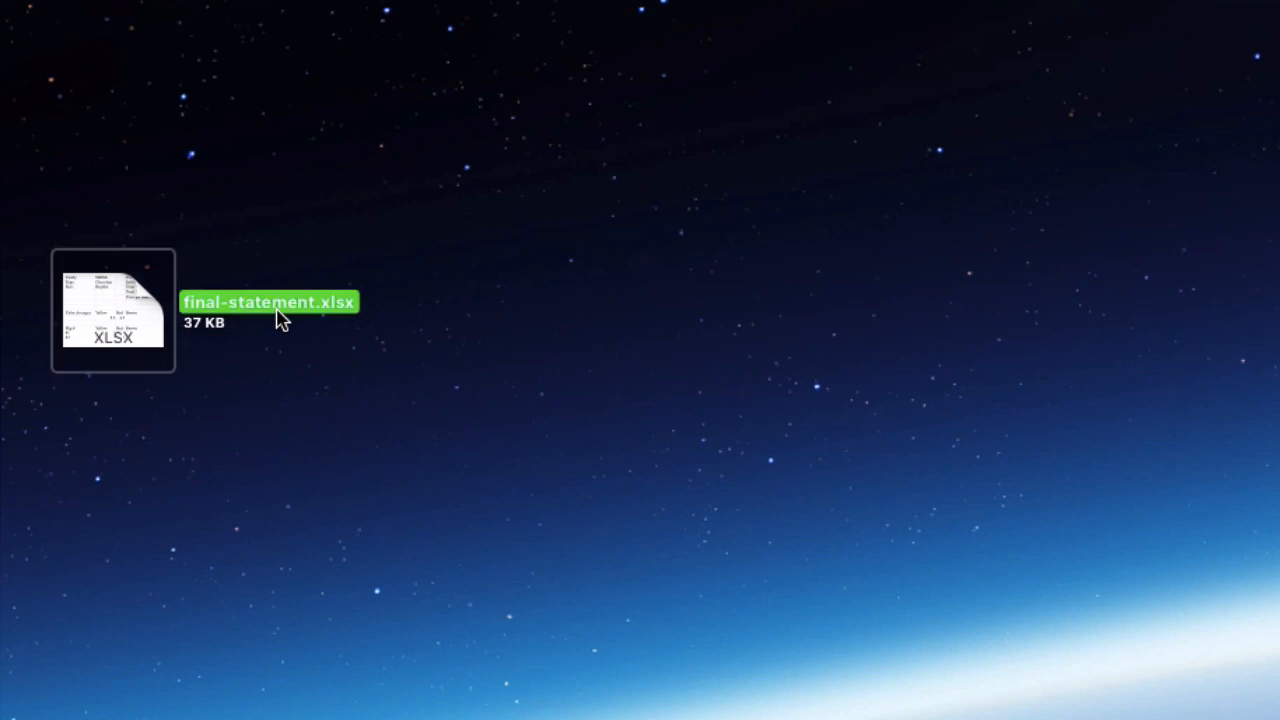
click(277, 310)
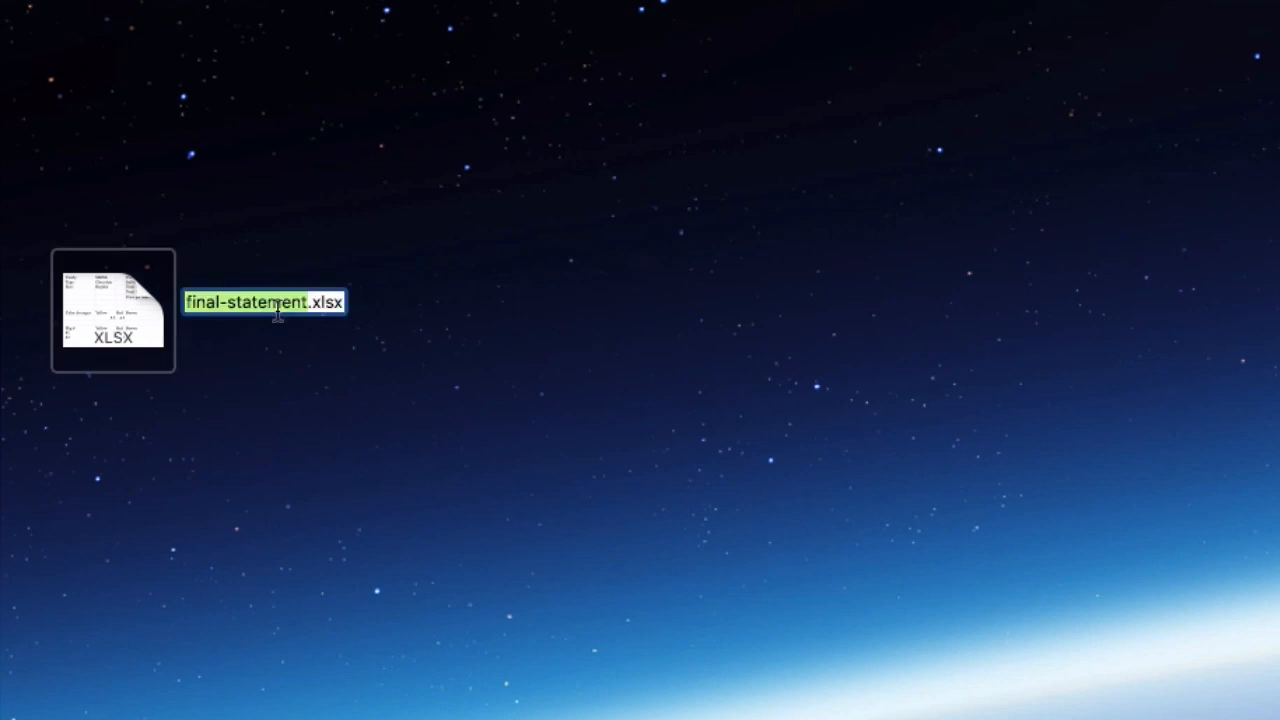
key(Left)
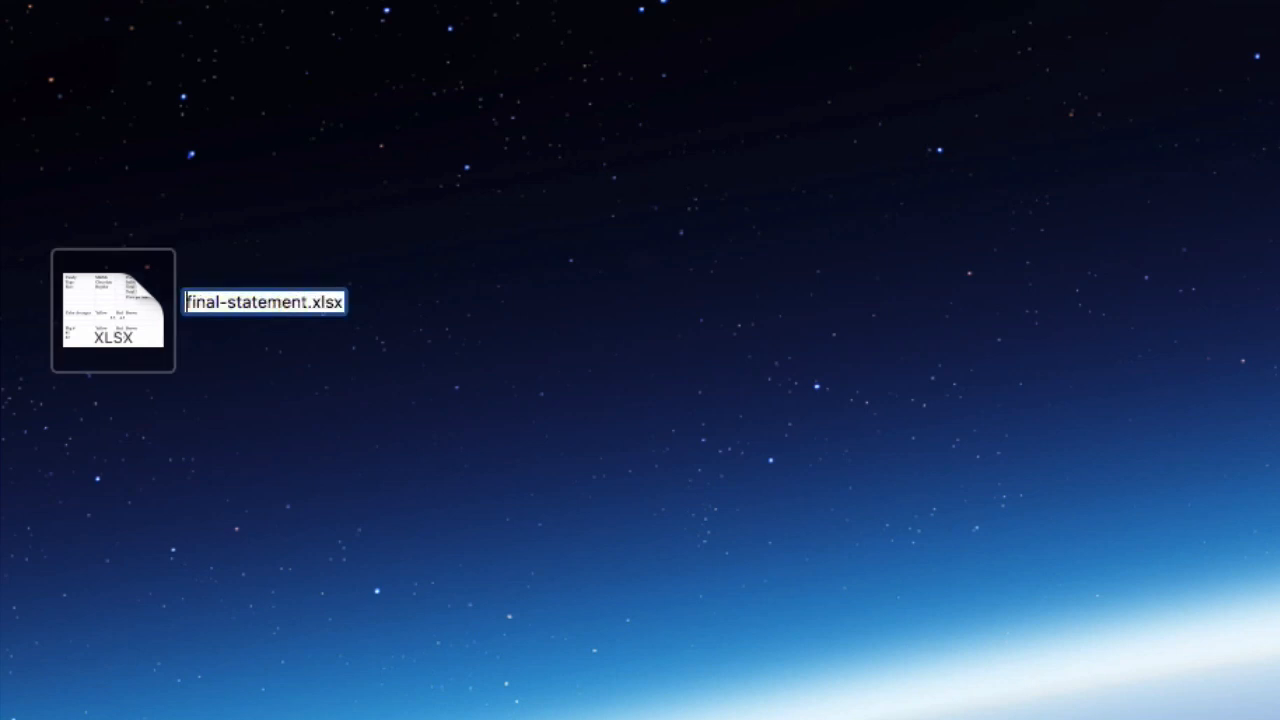
key(ctrl+super+space)
text(lock)
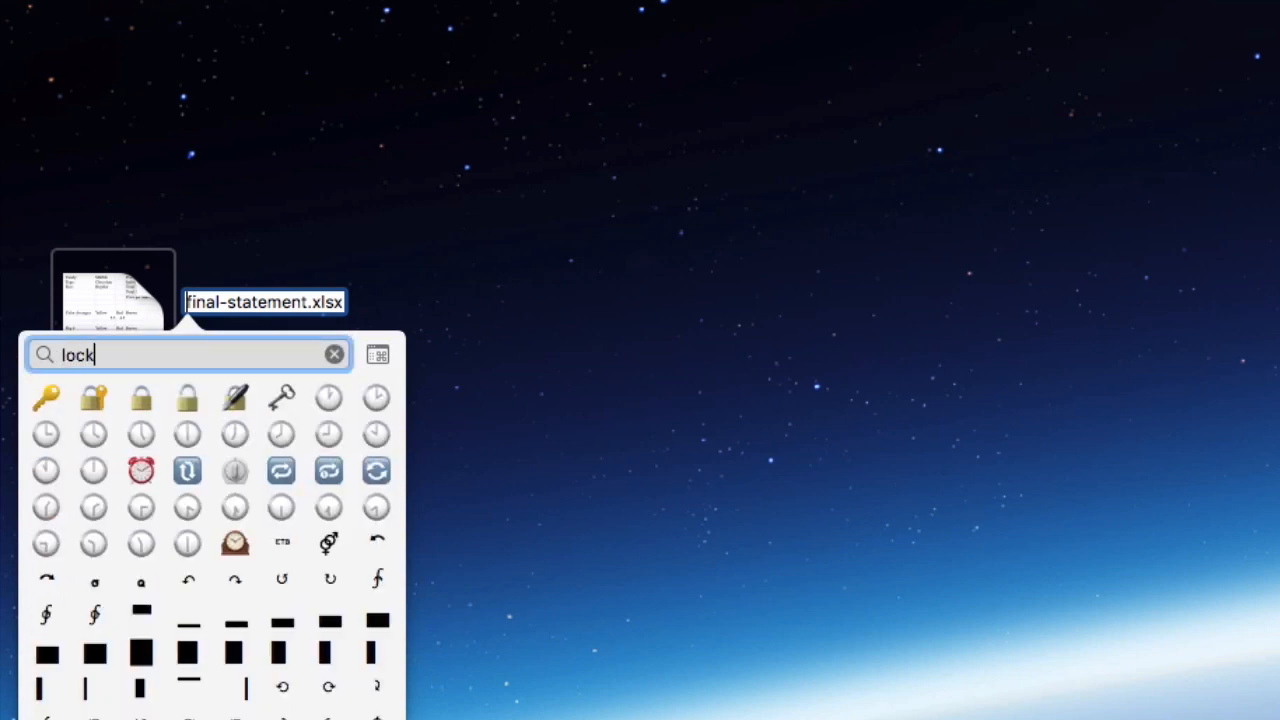
click(140, 398)
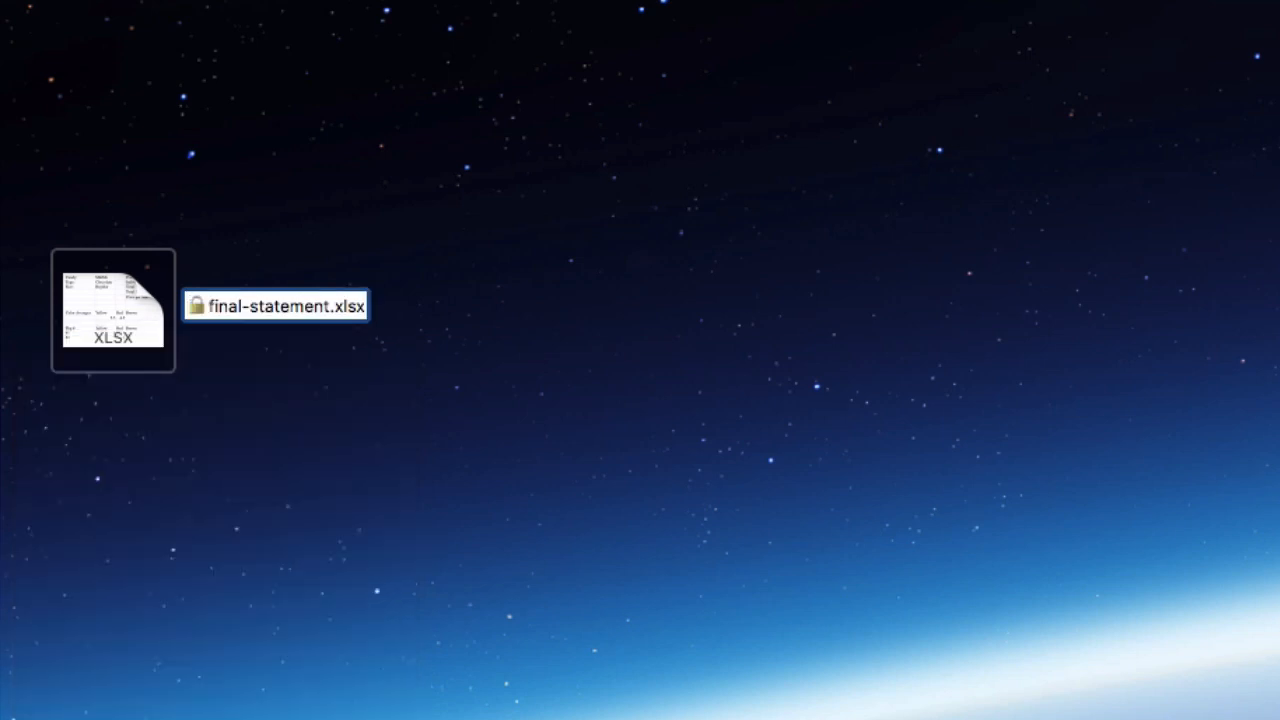
click(168, 435)
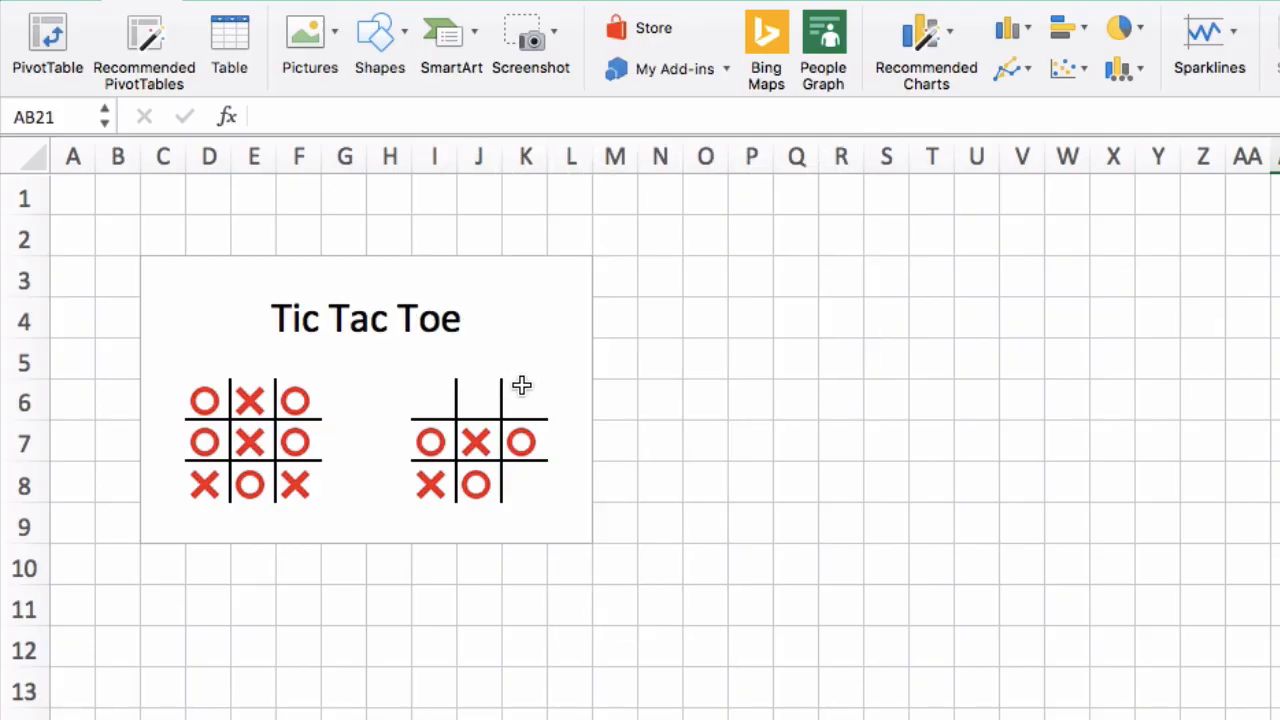
Search the emojis for "cross" and insert the red cross mark in K6 of the second Tic Tac Toe board
click(521, 390)
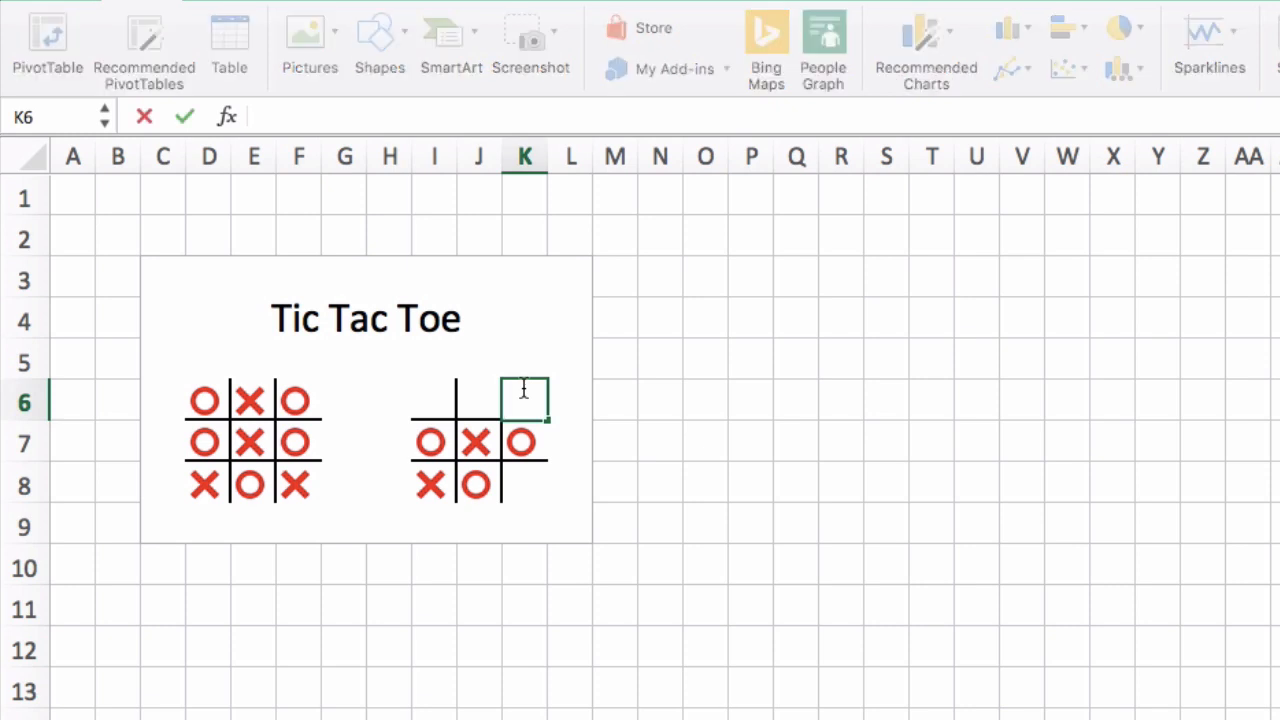
key(ctrl+super+space)
text(c)
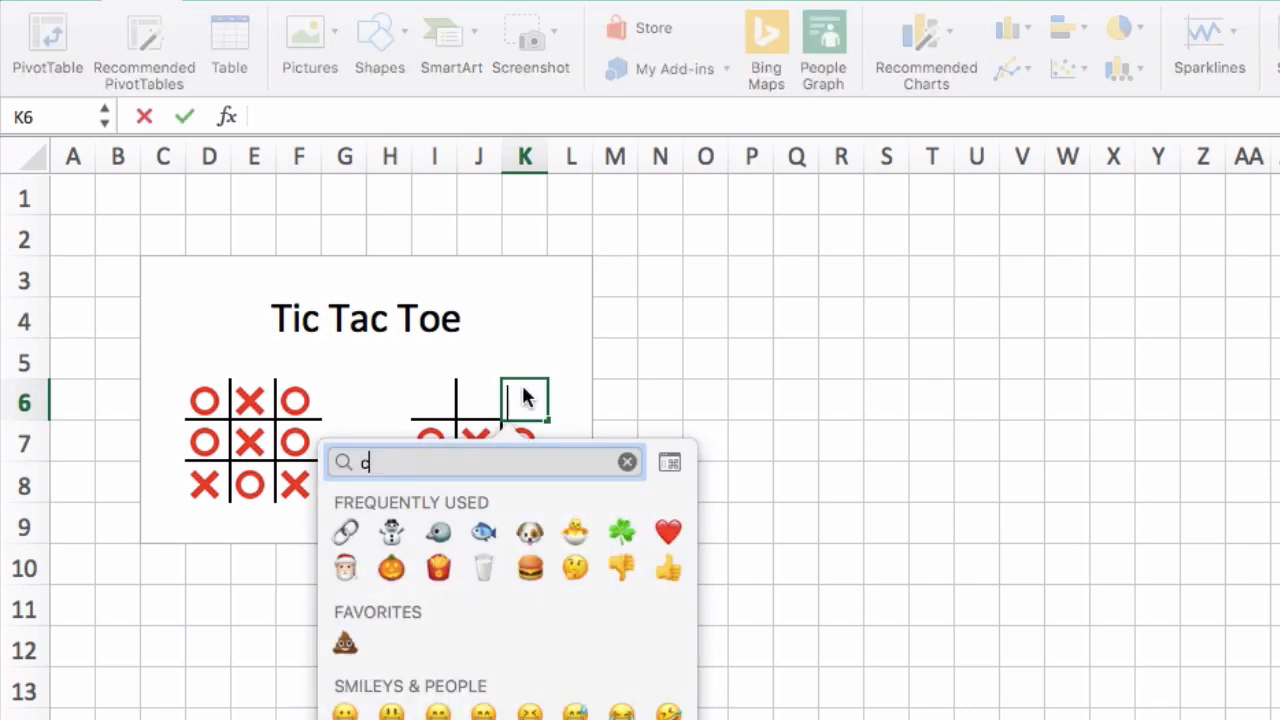
text(ross)
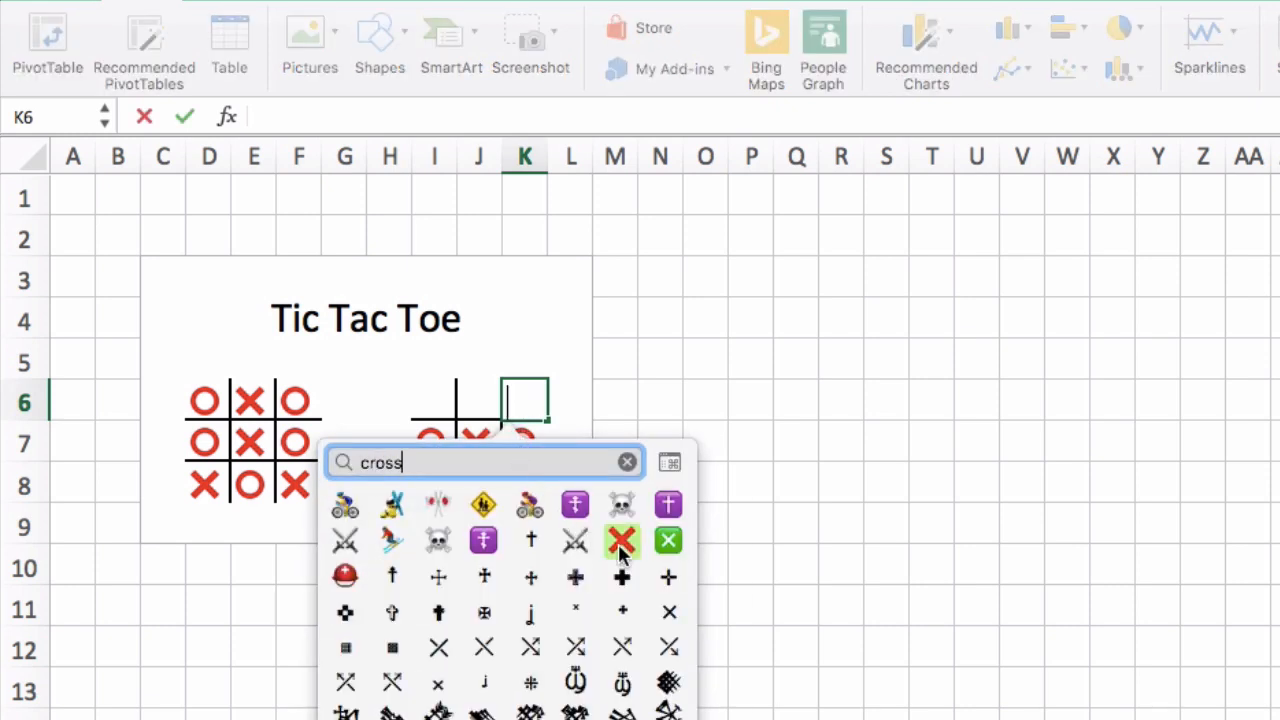
click(619, 545)
click(648, 602)
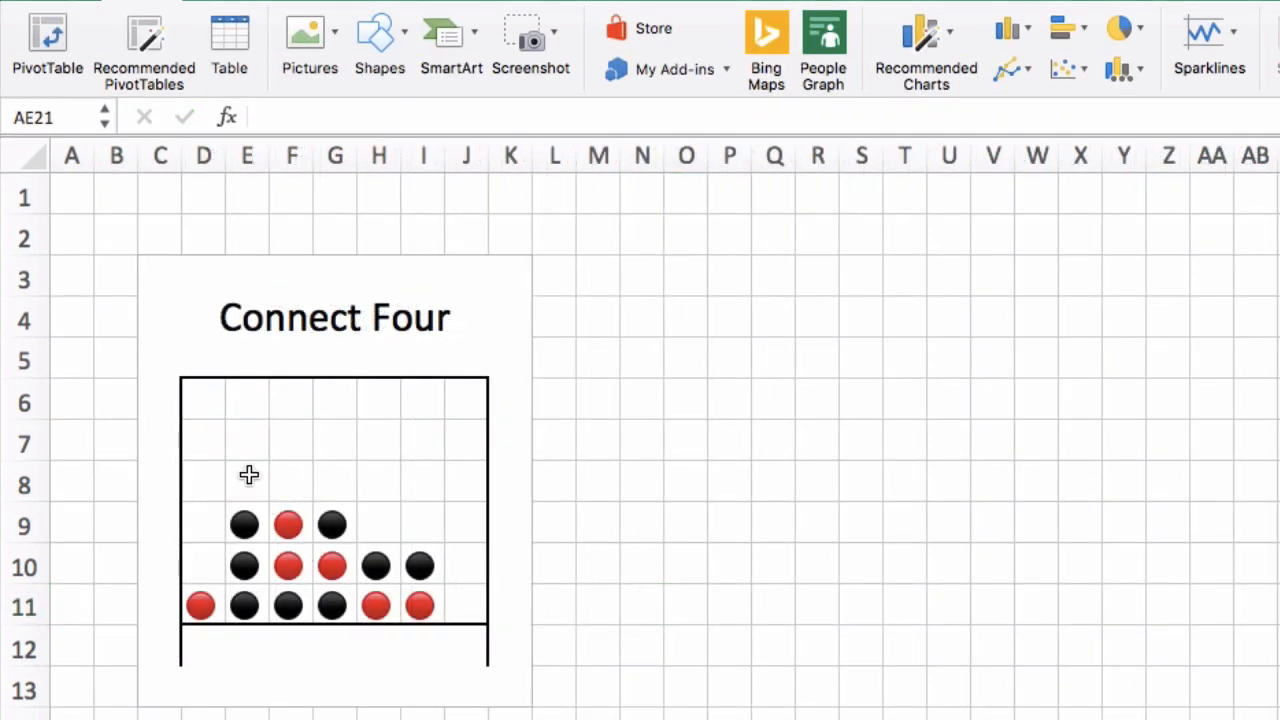
Search the emojis for "red" and insert the red circle in E8 of the Connect Four board
double_click(250, 476)
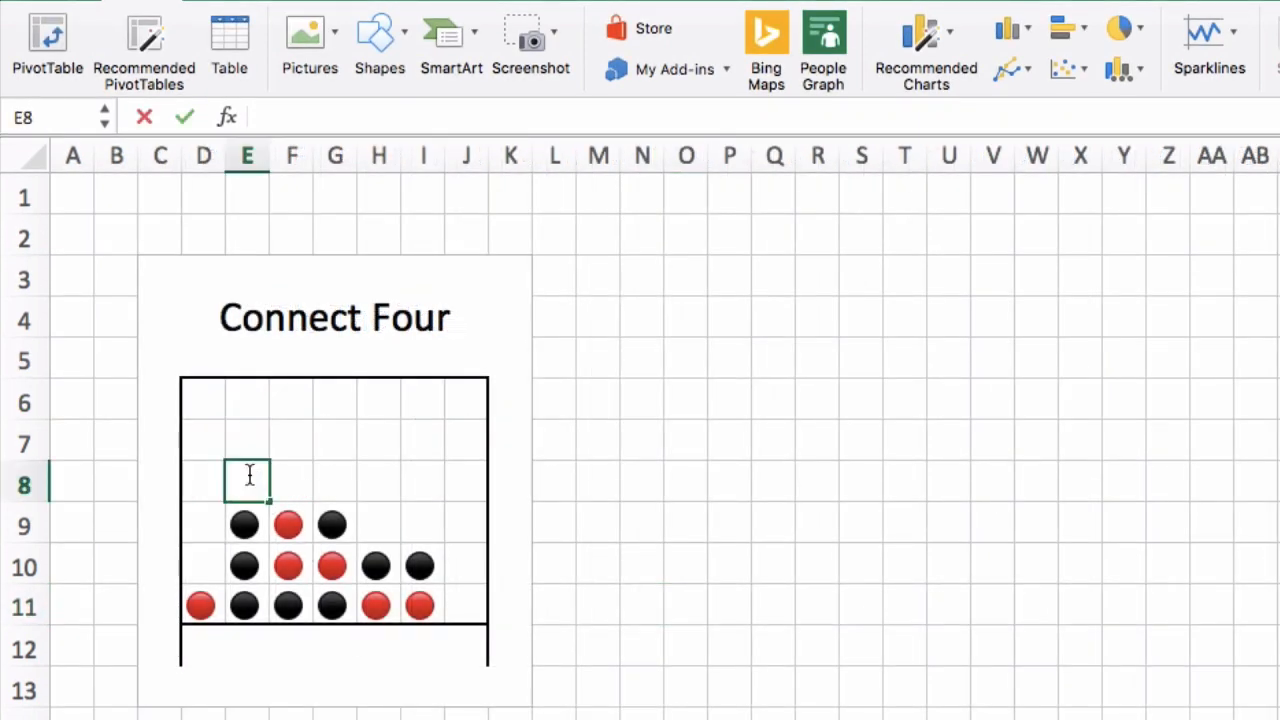
key(ctrl+super+space)
text(red)
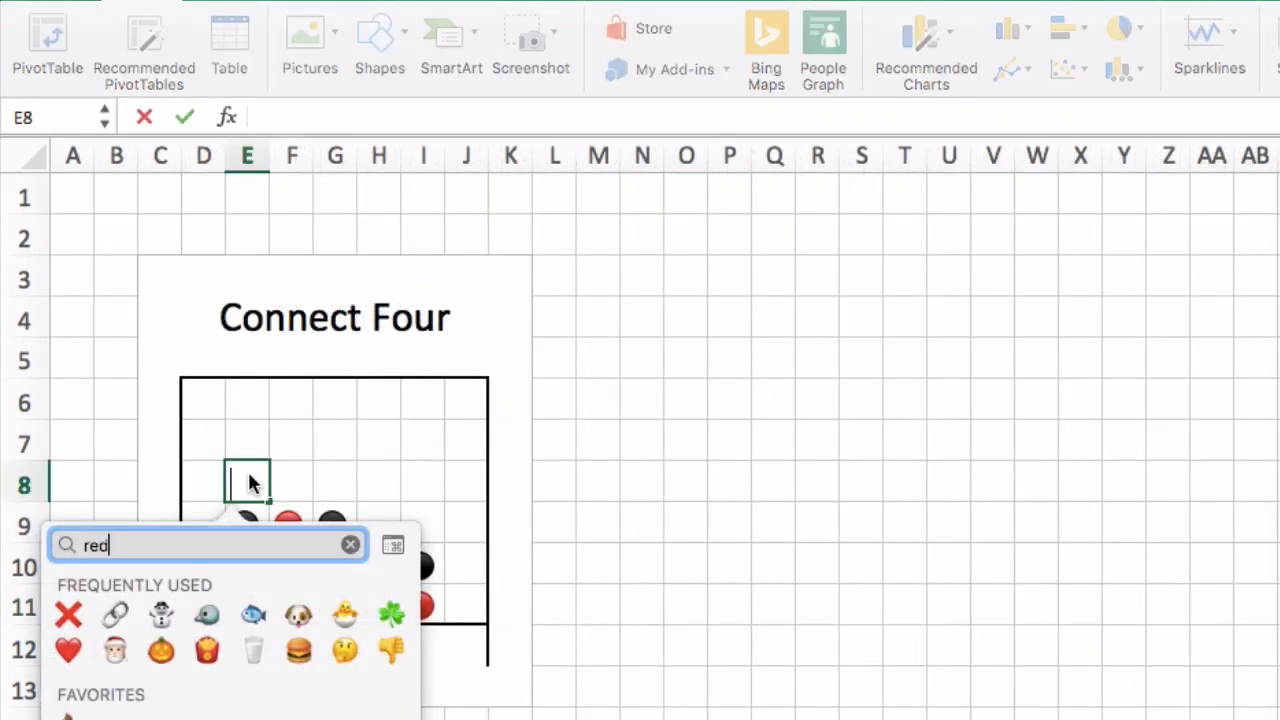
click(254, 618)
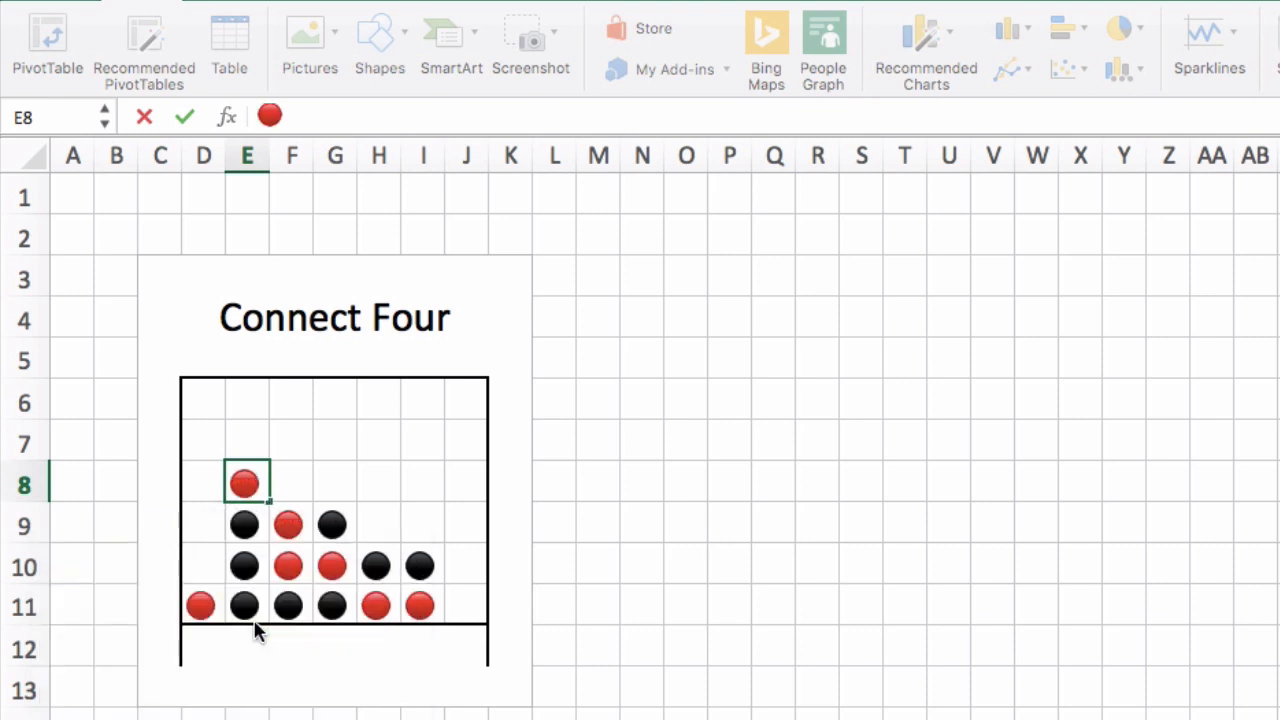
click(686, 715)
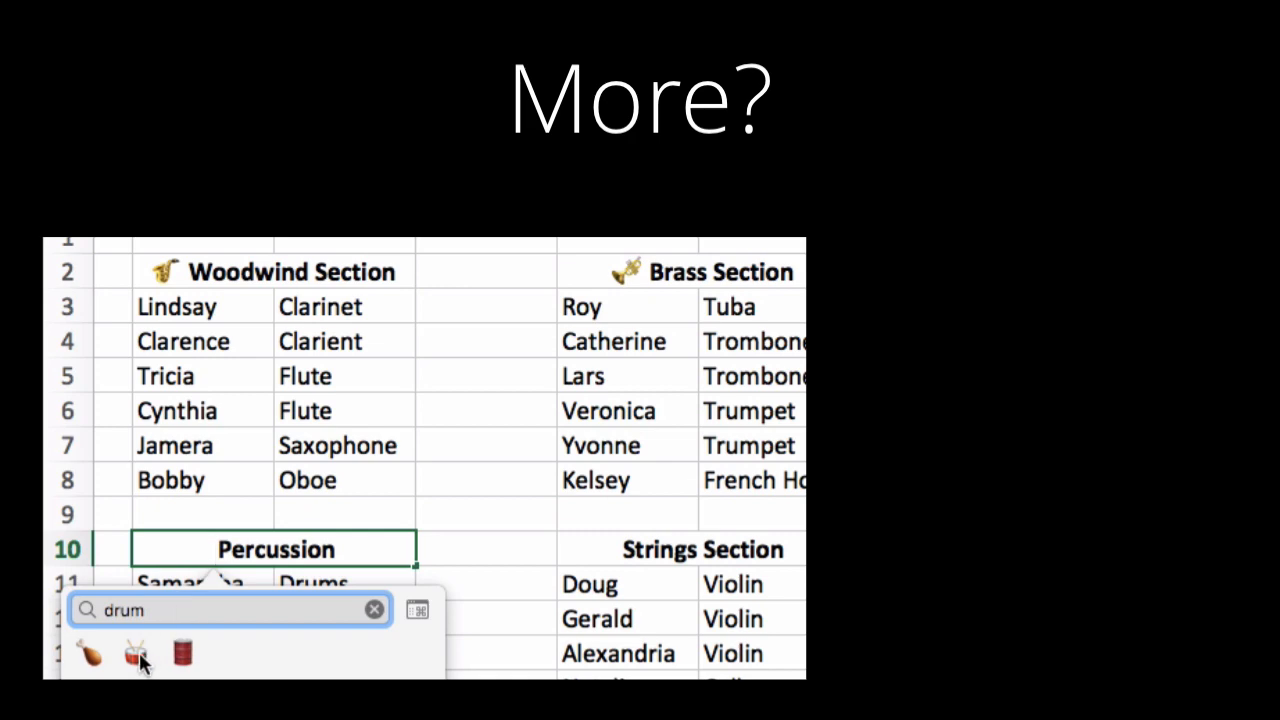
Insert the drum with drumsticks emoji in front of the Percussion heading in row 10
click(139, 652)
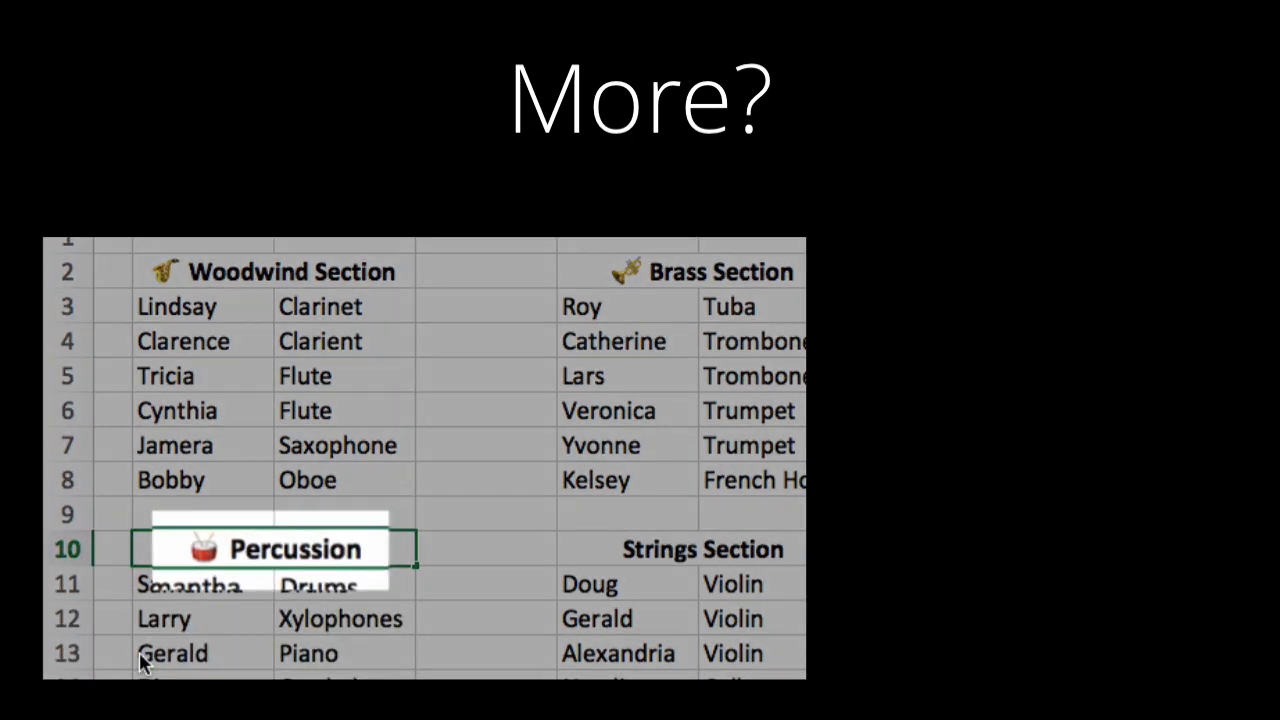